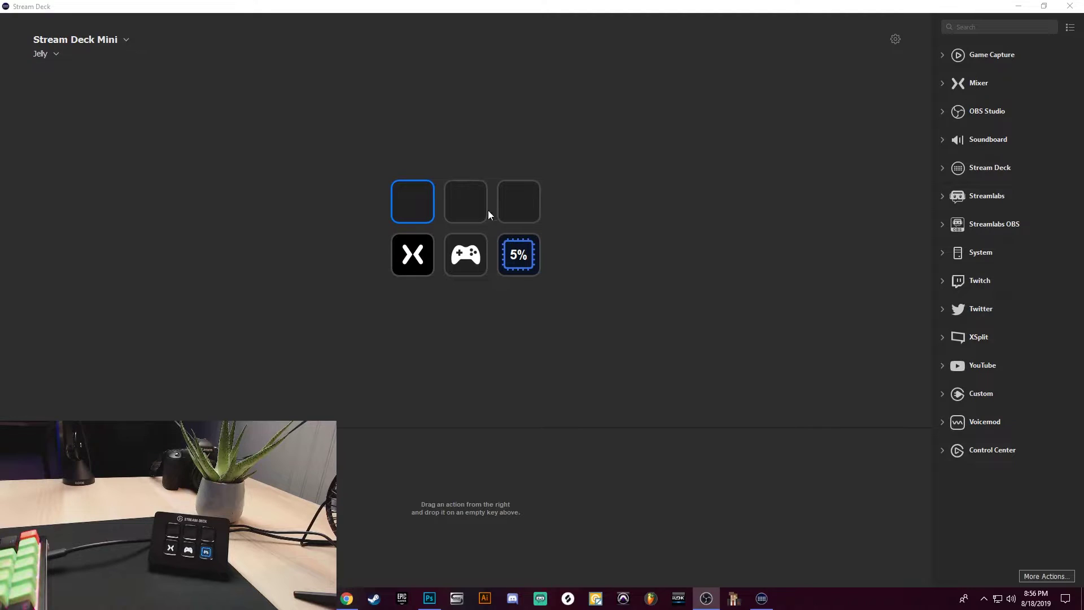
Turn the empty top-left key into a folder using the orange FI_Logo image as its icon
{"action": "right_click", "coordinate": [403, 205]}
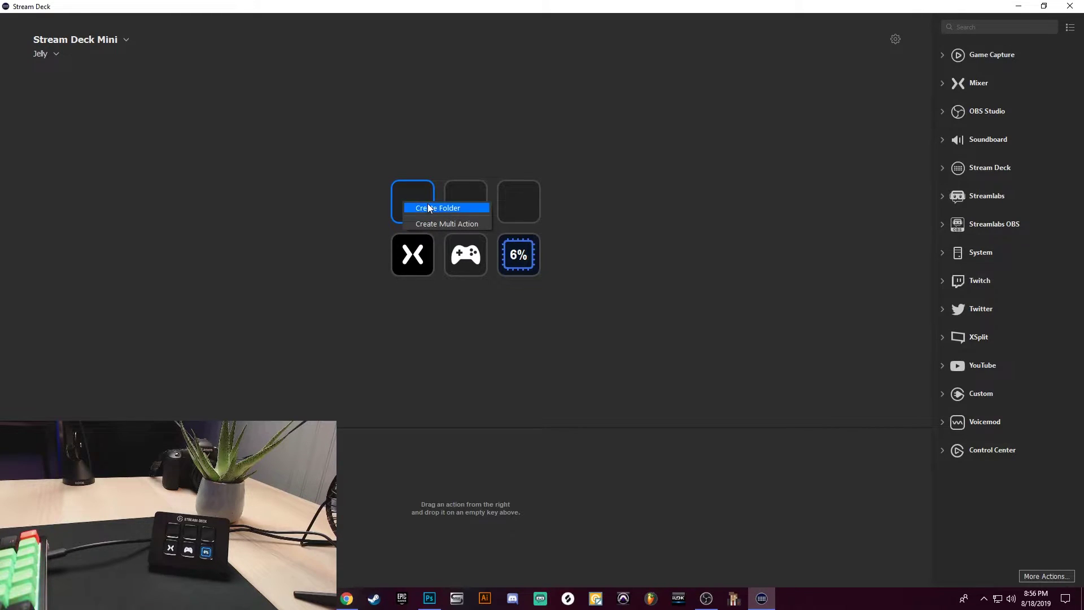
{"action": "left_click", "coordinate": [428, 206]}
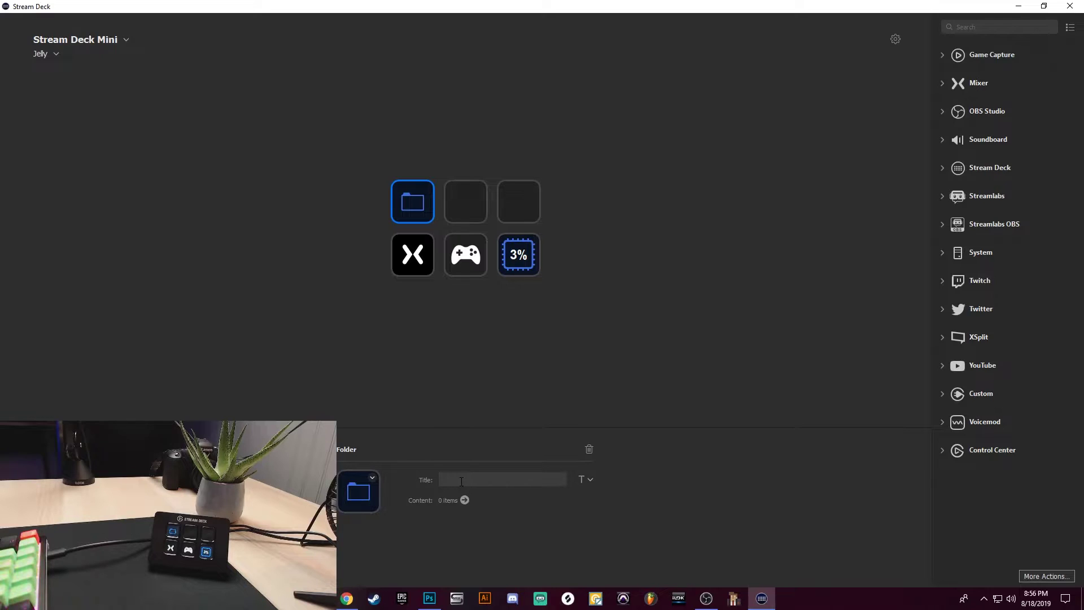
{"action": "left_click", "coordinate": [372, 480]}
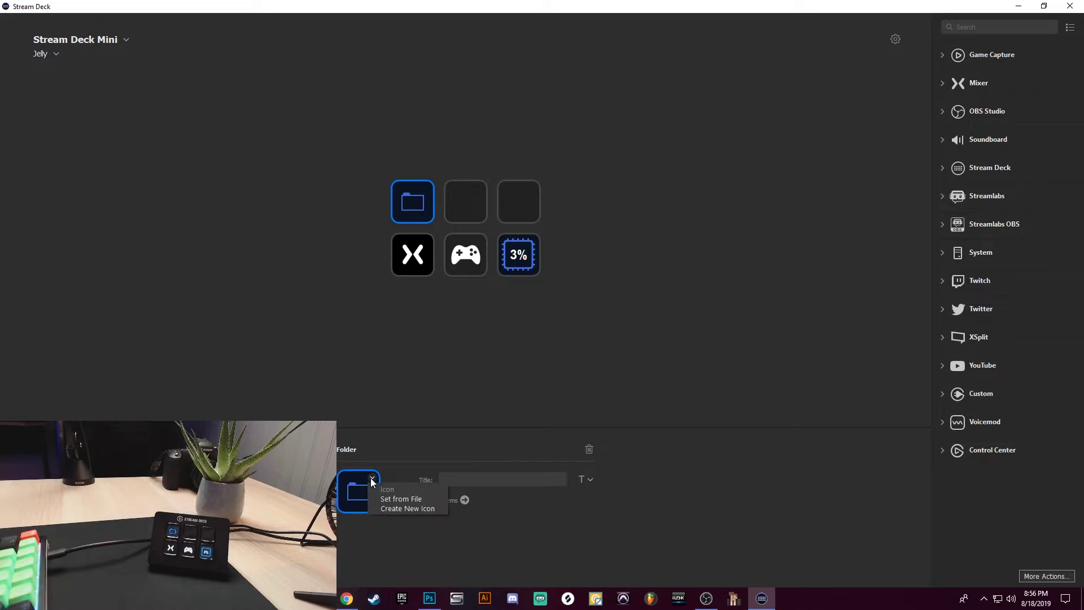
{"action": "left_click", "coordinate": [400, 500]}
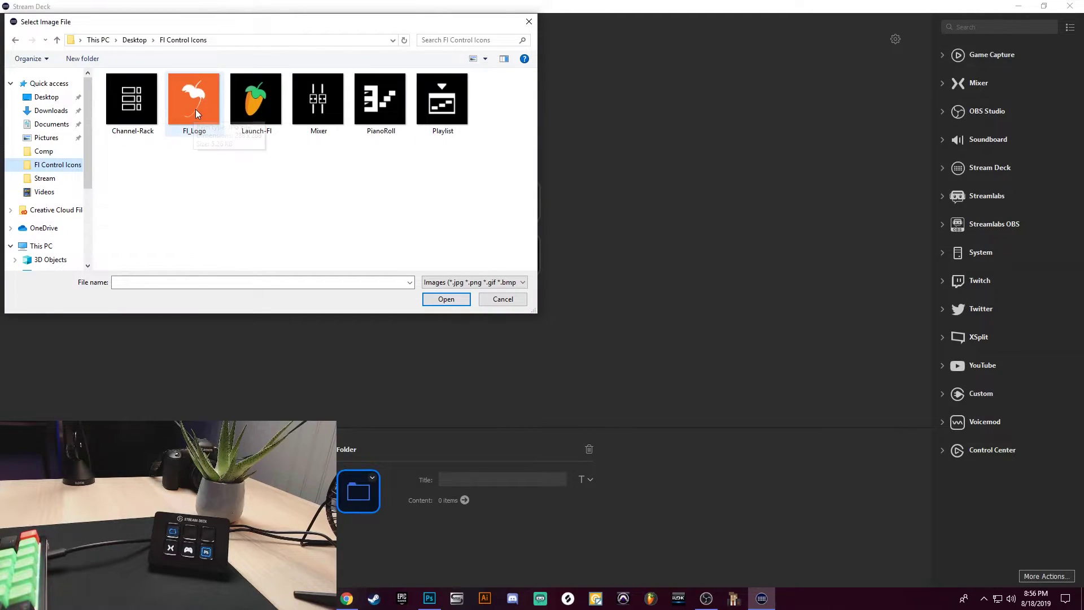
{"action": "double_click", "coordinate": [196, 109]}
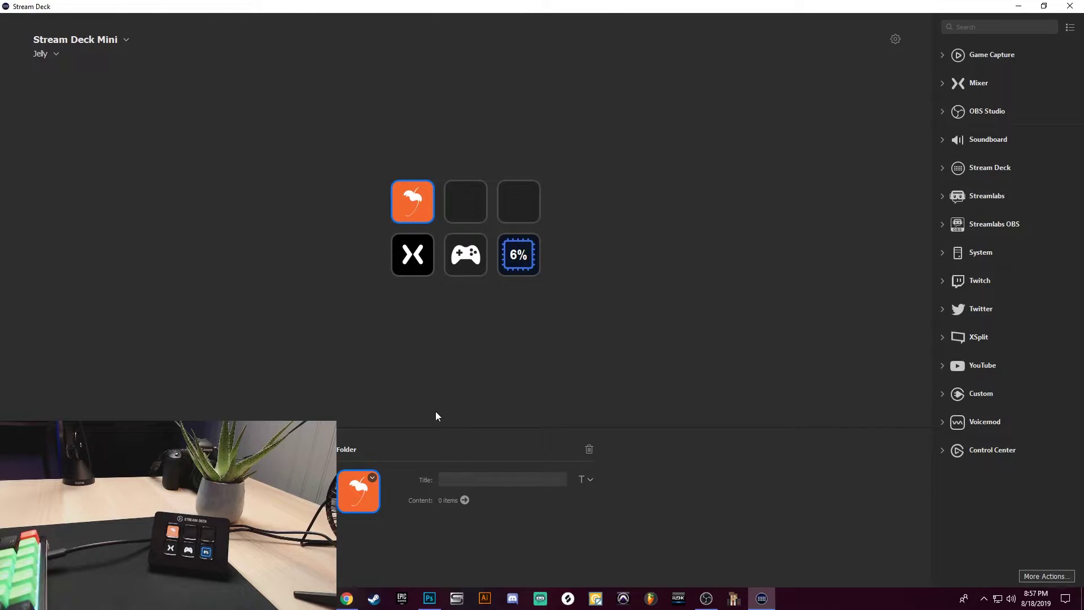
{"action": "left_click", "coordinate": [755, 349]}
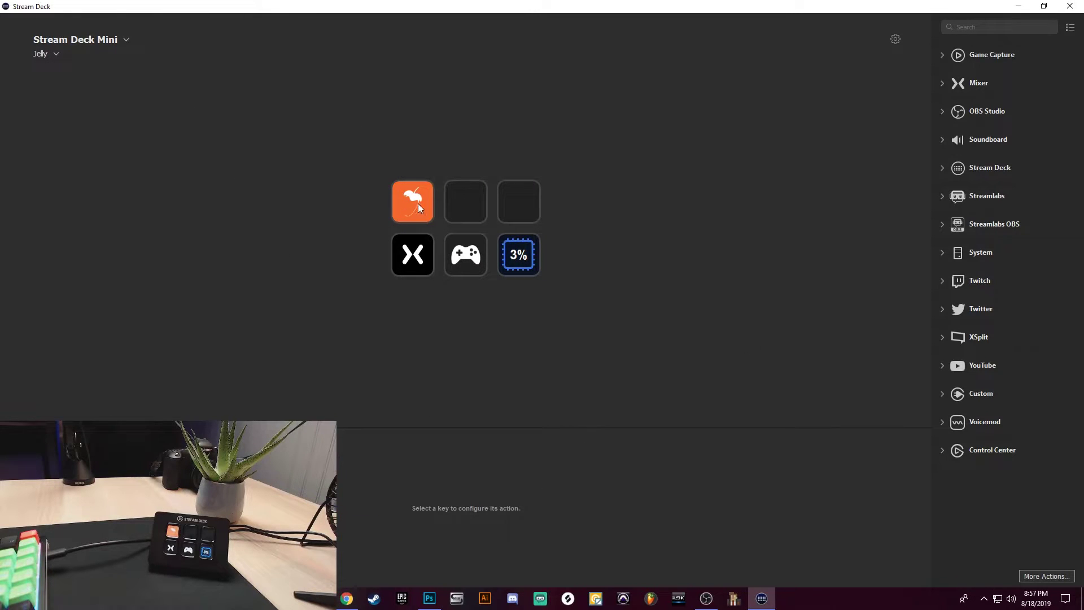
Enter the new folder and place a System Hotkey action on the key beside Back
{"action": "double_click", "coordinate": [410, 203]}
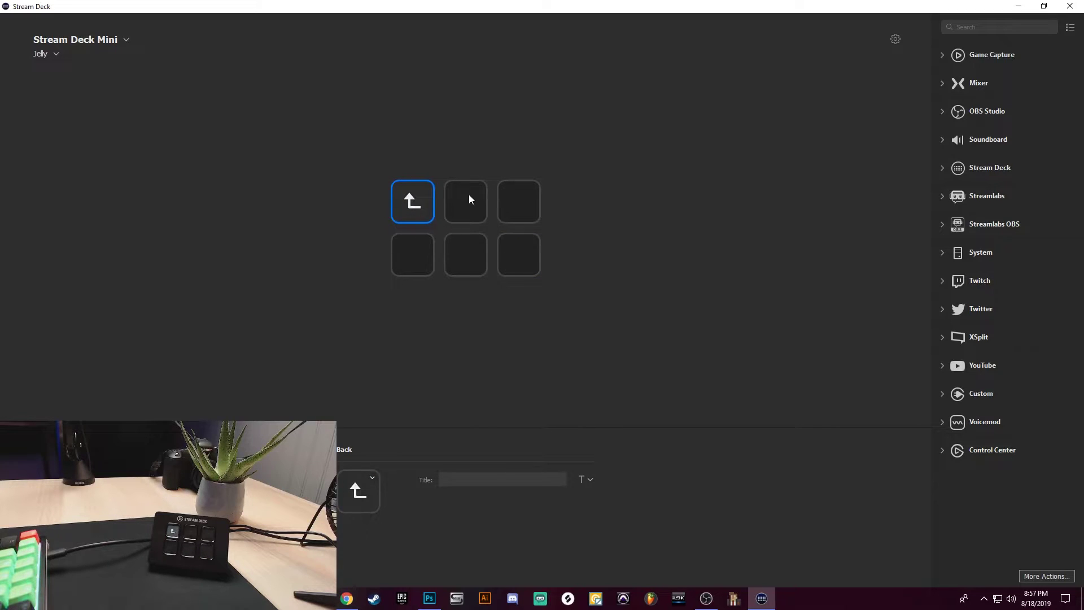
{"action": "left_click", "coordinate": [581, 239]}
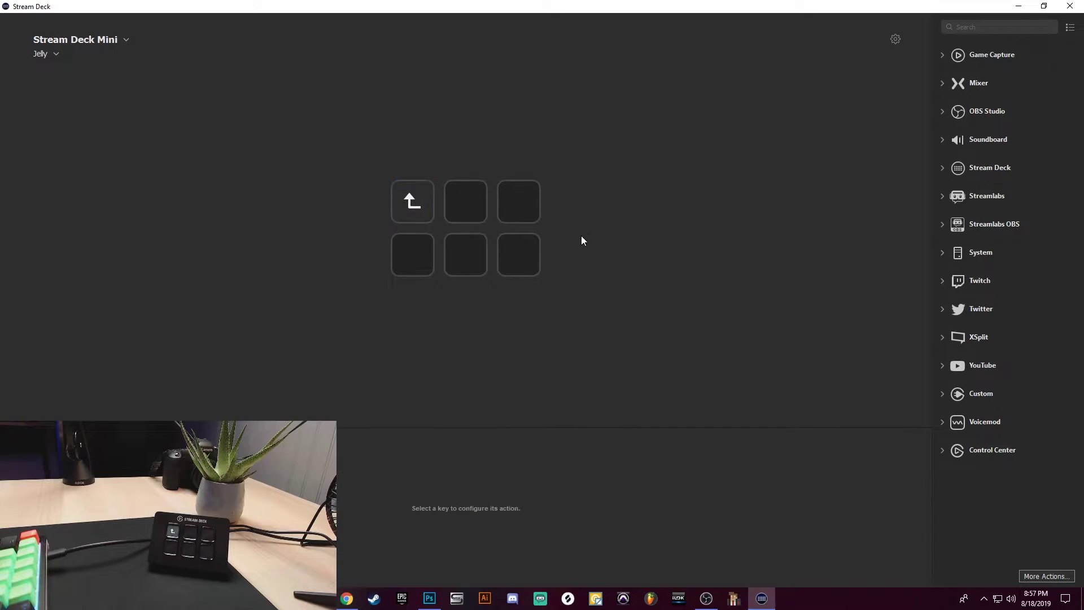
{"action": "left_click", "coordinate": [941, 255]}
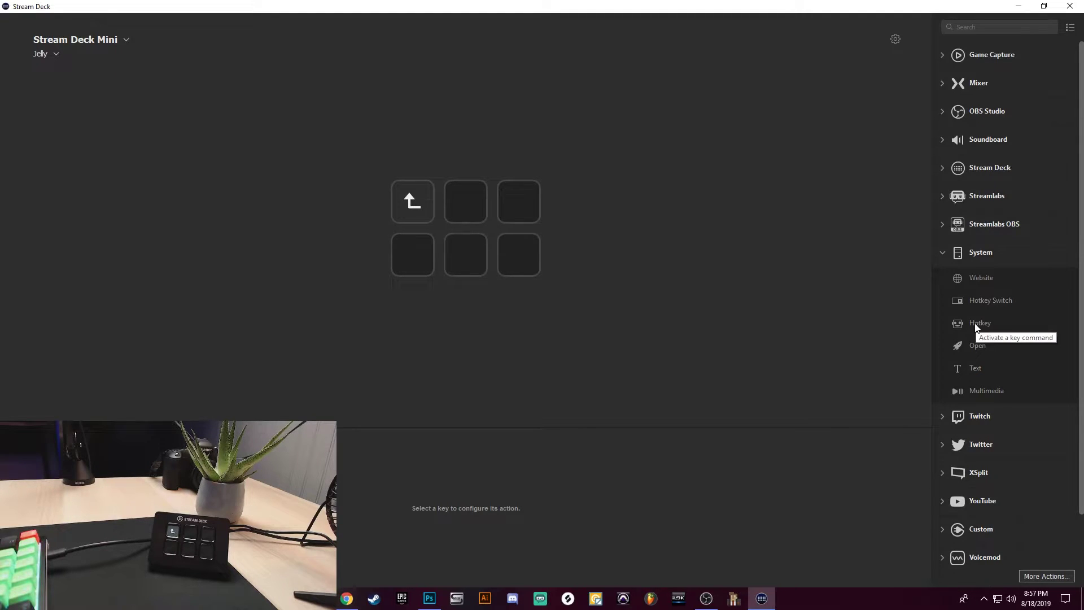
{"action": "left_click_drag", "start_coordinate": [974, 323], "coordinate": [479, 210]}
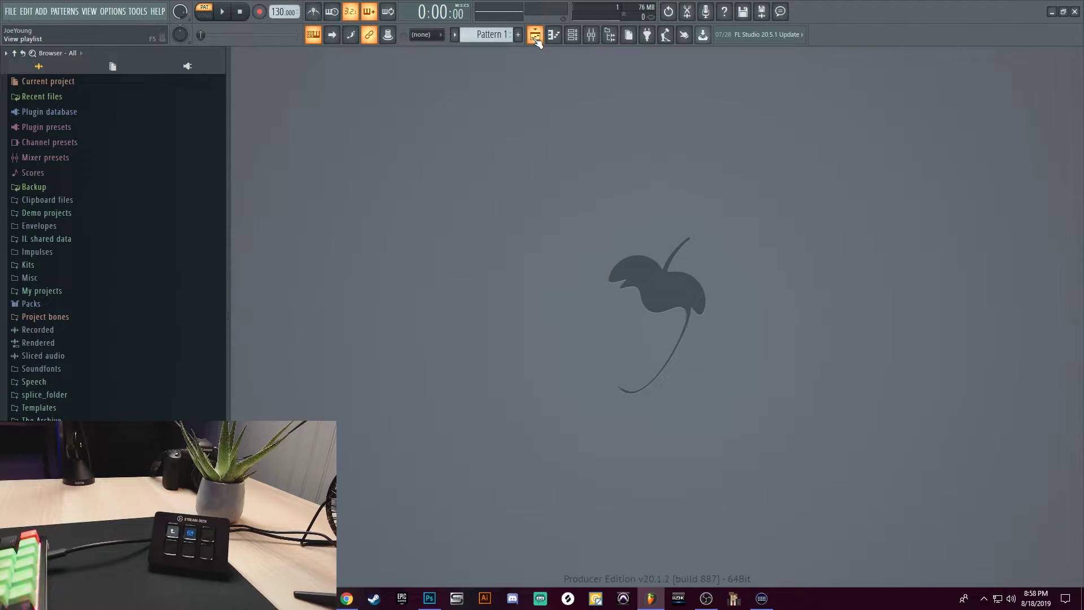
Minimize FL Studio after confirming the Playlist shortcut is F5
{"action": "left_click", "coordinate": [1052, 12]}
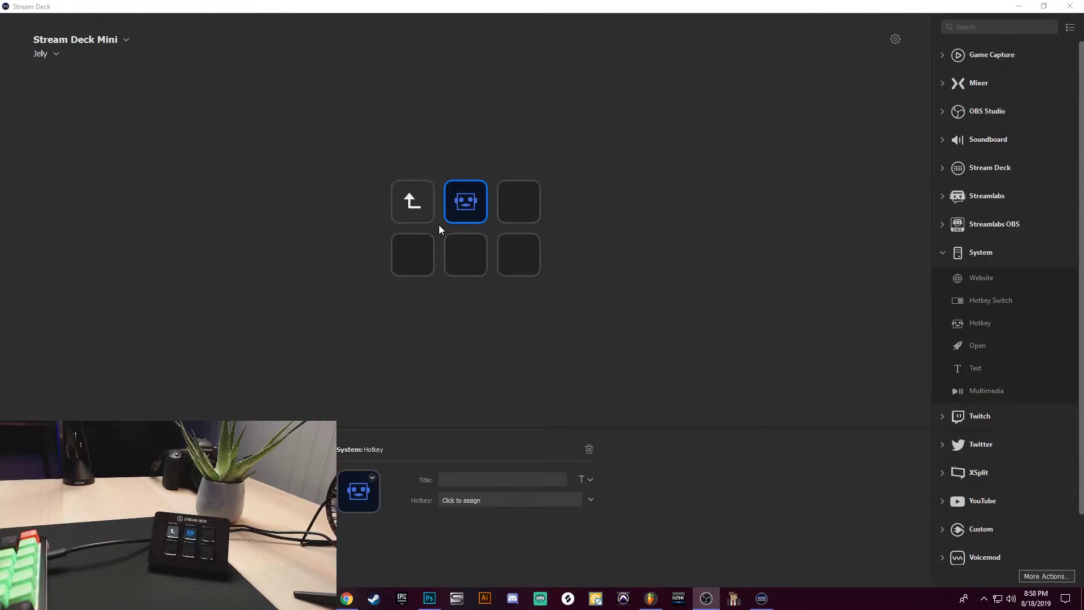
Assign F5 as the second key's hotkey and remove its title
{"action": "left_click", "coordinate": [484, 500]}
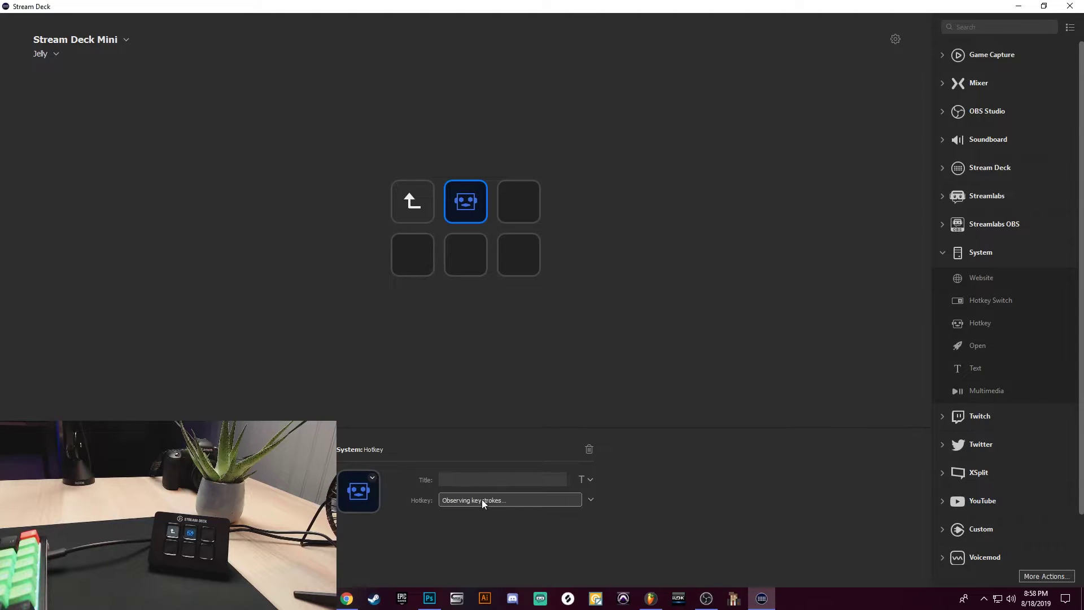
{"action": "left_click", "coordinate": [591, 500]}
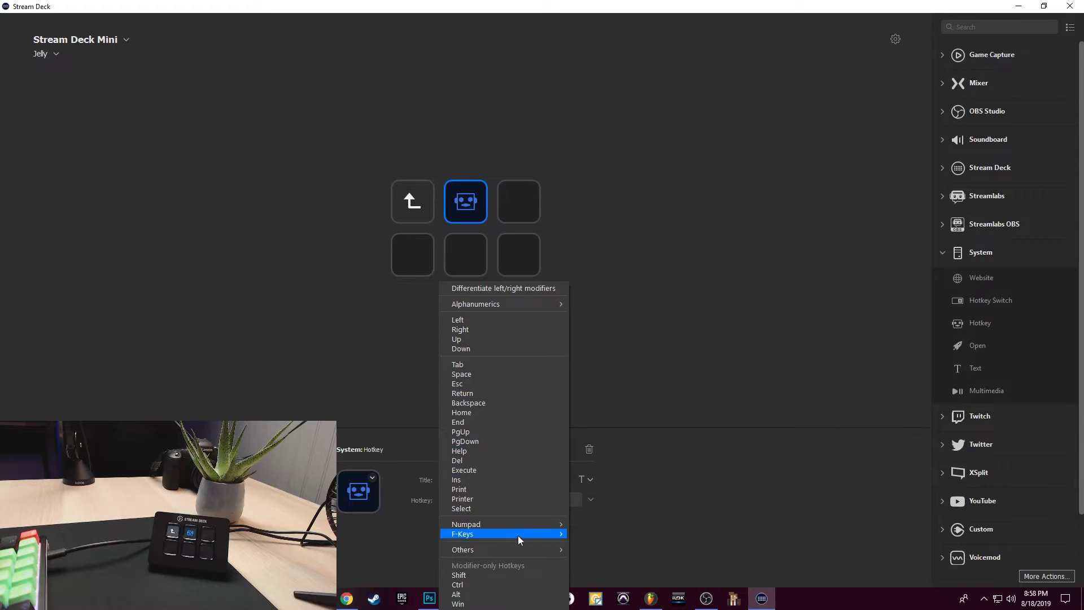
{"action": "mouse_move", "coordinate": [517, 536]}
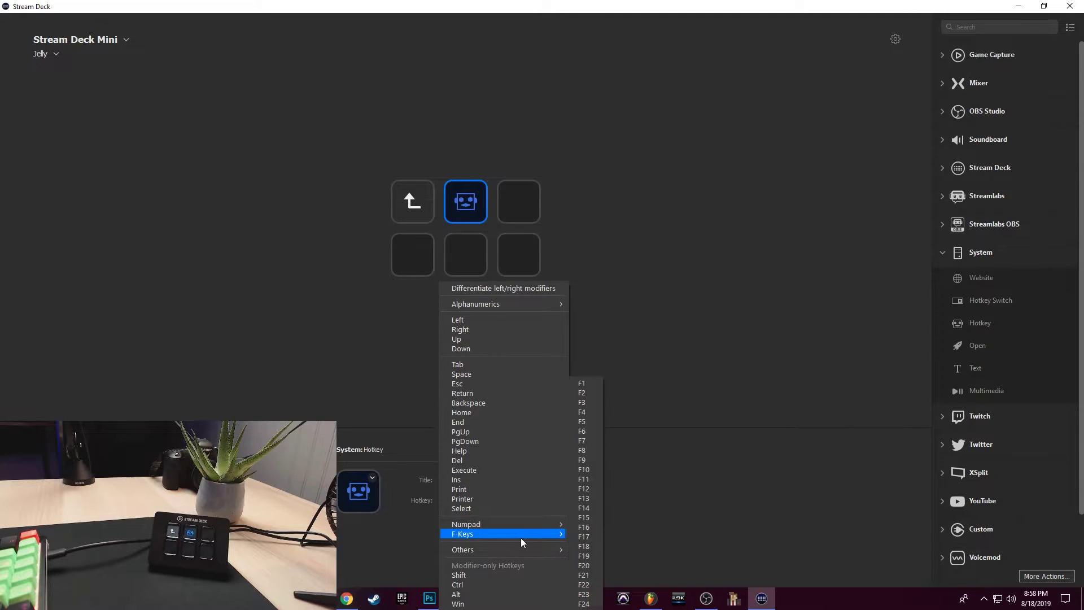
{"action": "left_click", "coordinate": [593, 423]}
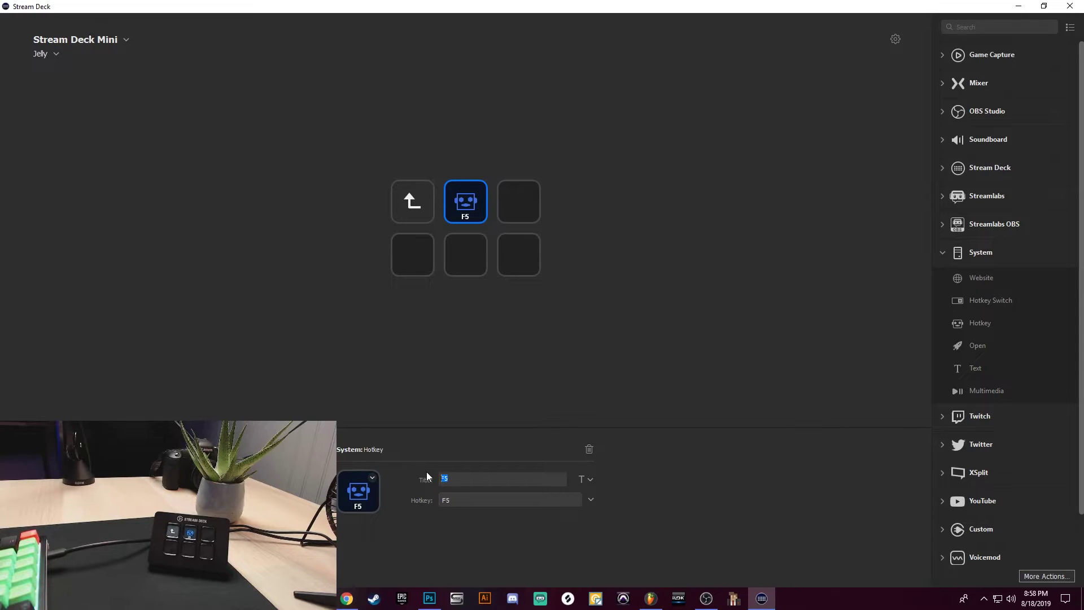
{"action": "key", "text": "BackSpace"}
Give the F5 key the Playlist image as its icon
{"action": "left_click", "coordinate": [372, 478]}
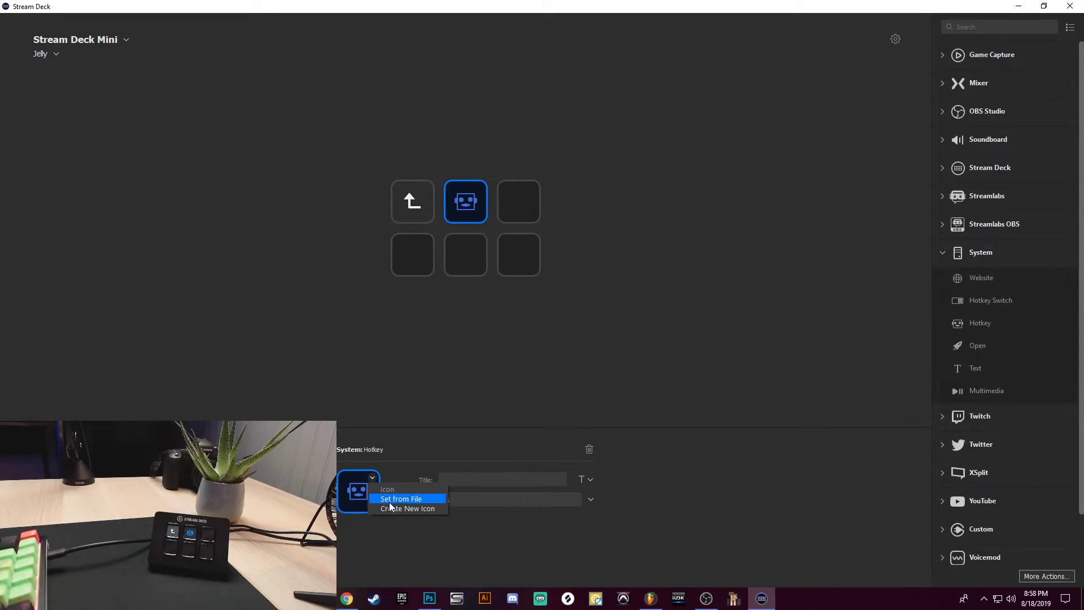
{"action": "left_click", "coordinate": [389, 503]}
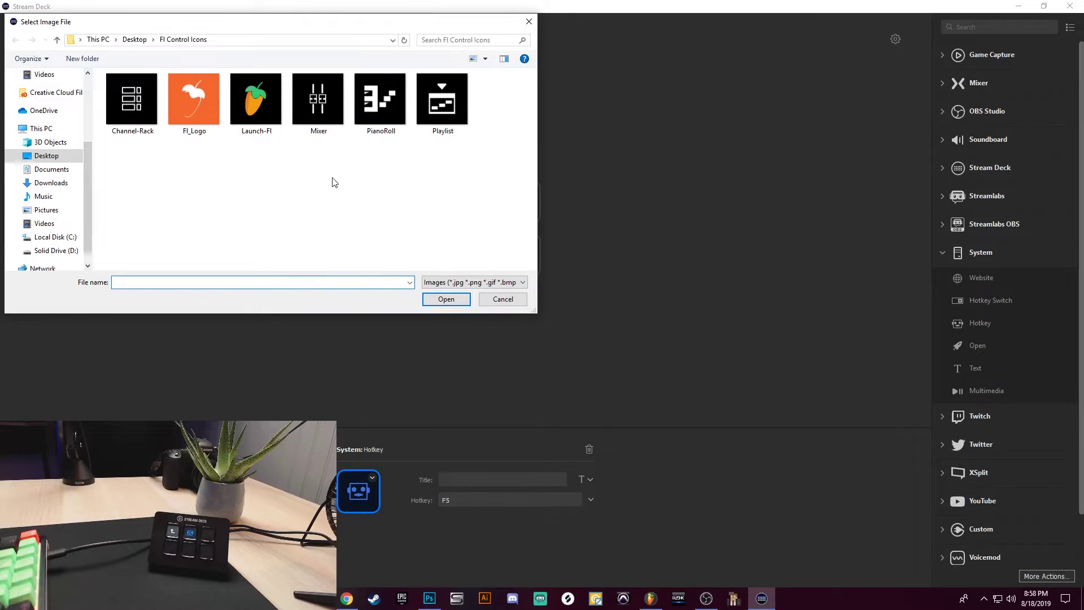
{"action": "double_click", "coordinate": [431, 104]}
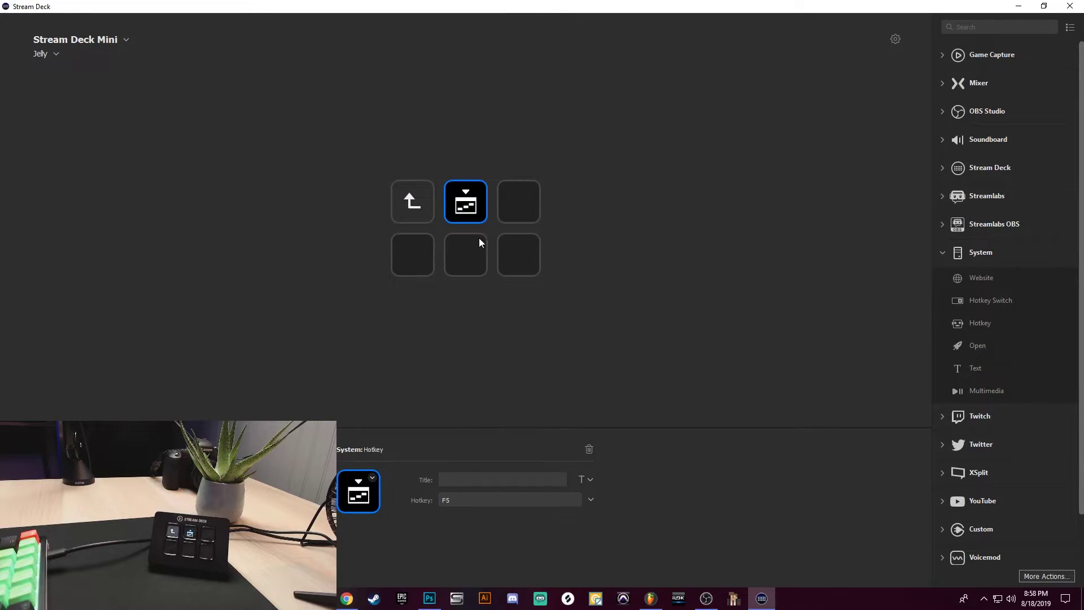
{"action": "left_click", "coordinate": [625, 243]}
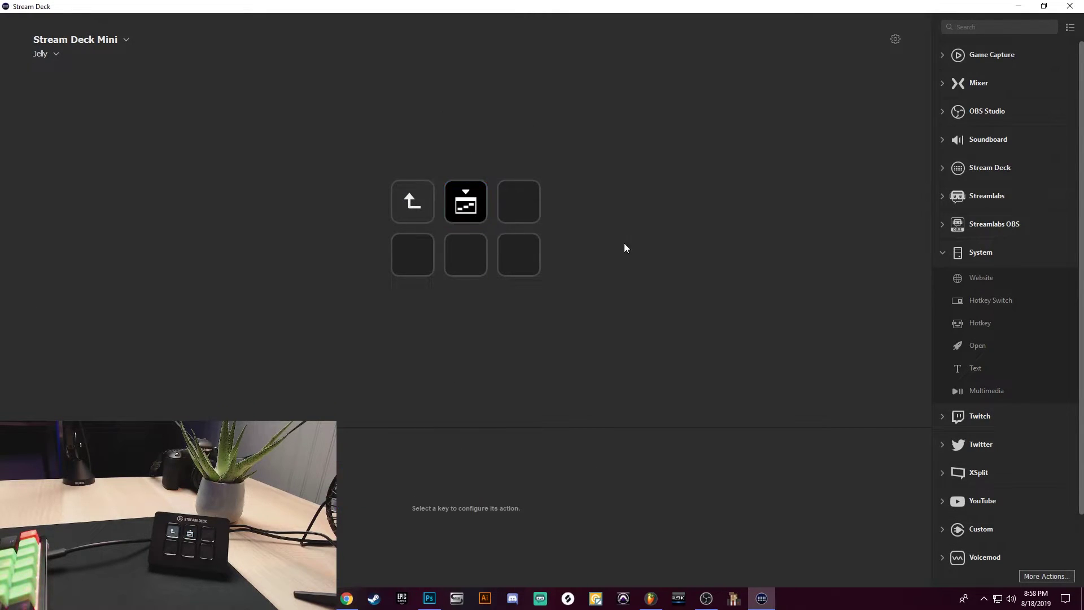
{"action": "left_click", "coordinate": [520, 206]}
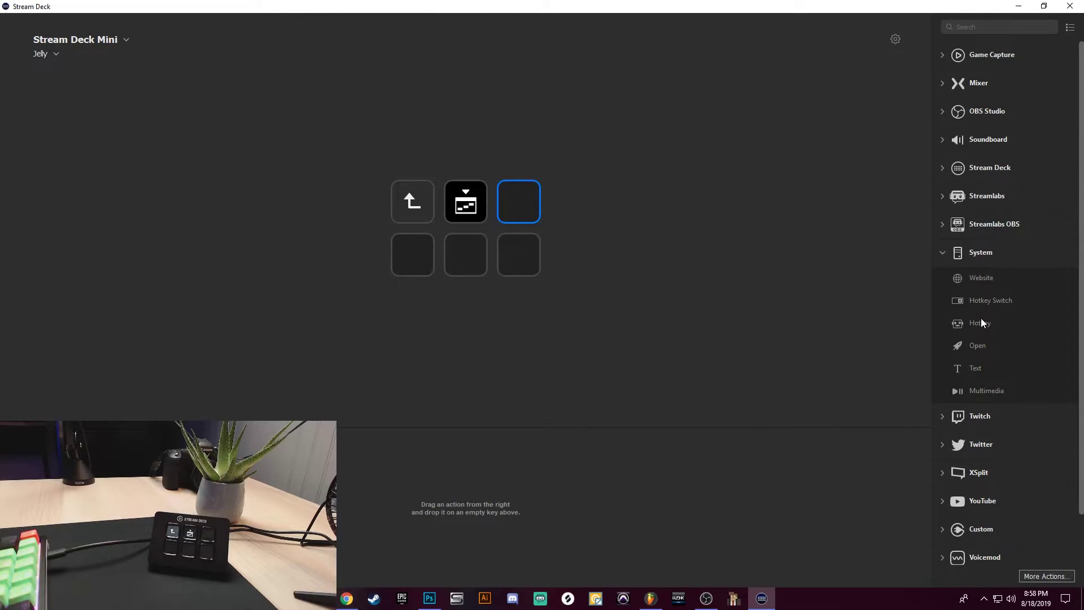
Add a Hotkey action to the top-right key, set it to F7, and clear its title
{"action": "left_click_drag", "start_coordinate": [982, 323], "coordinate": [524, 202]}
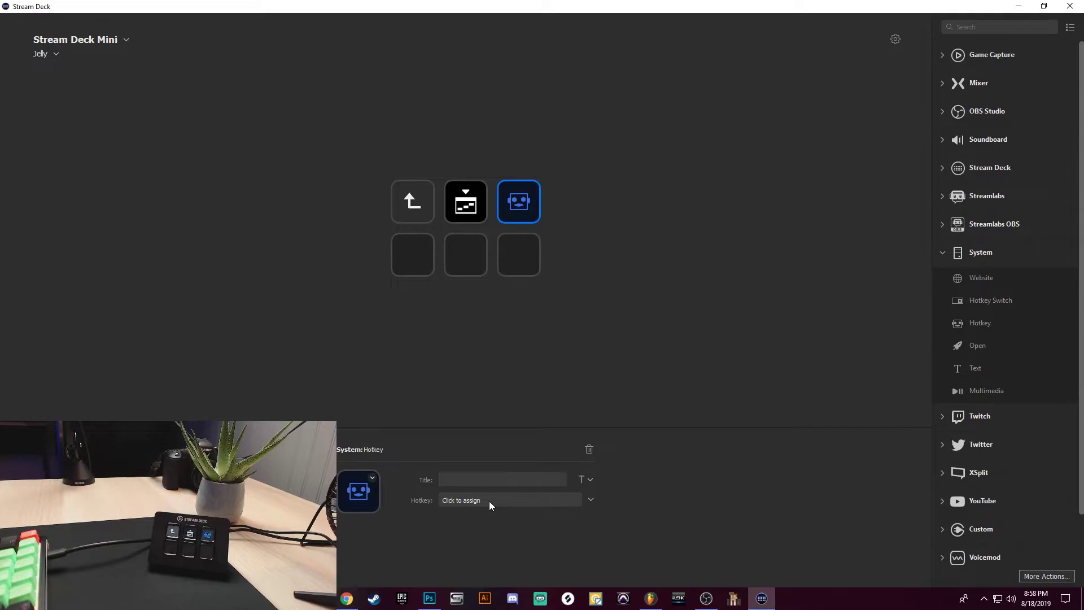
{"action": "left_click", "coordinate": [652, 598]}
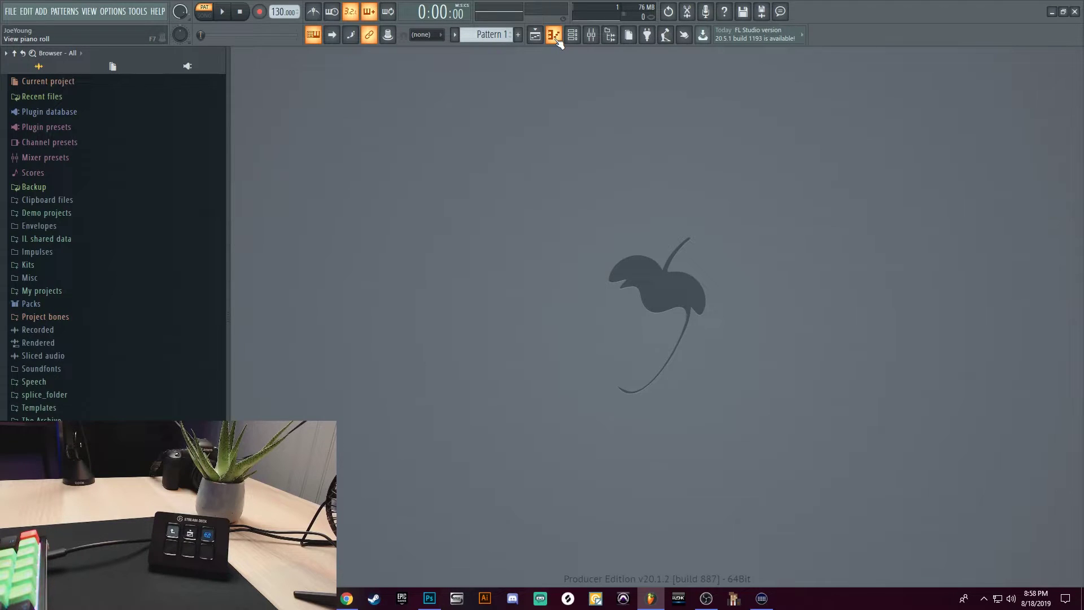
{"action": "key", "text": "alt+Tab"}
{"action": "left_click", "coordinate": [591, 499]}
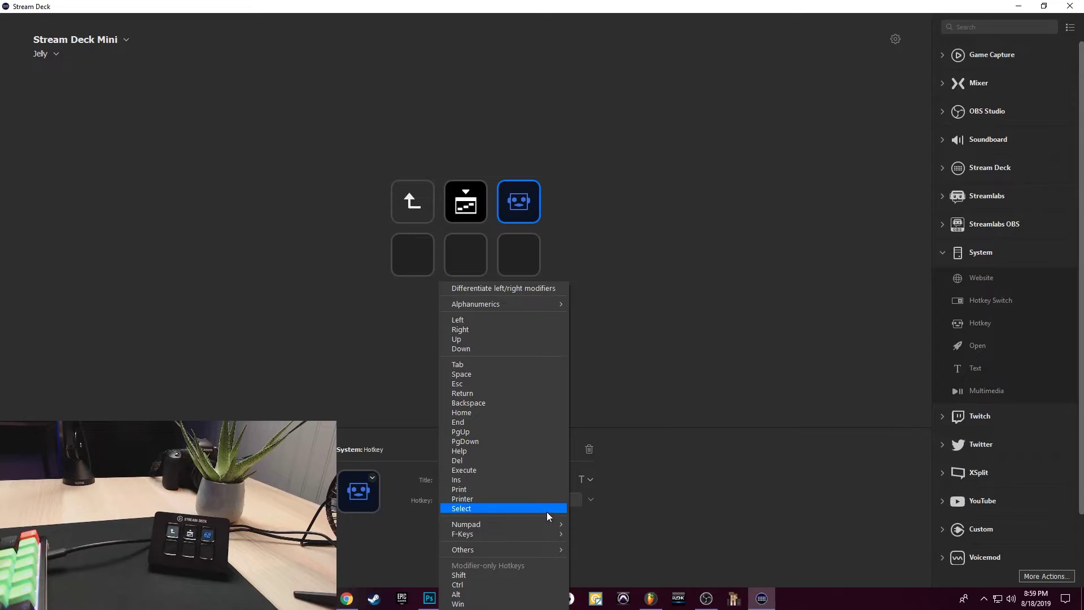
{"action": "mouse_move", "coordinate": [540, 535]}
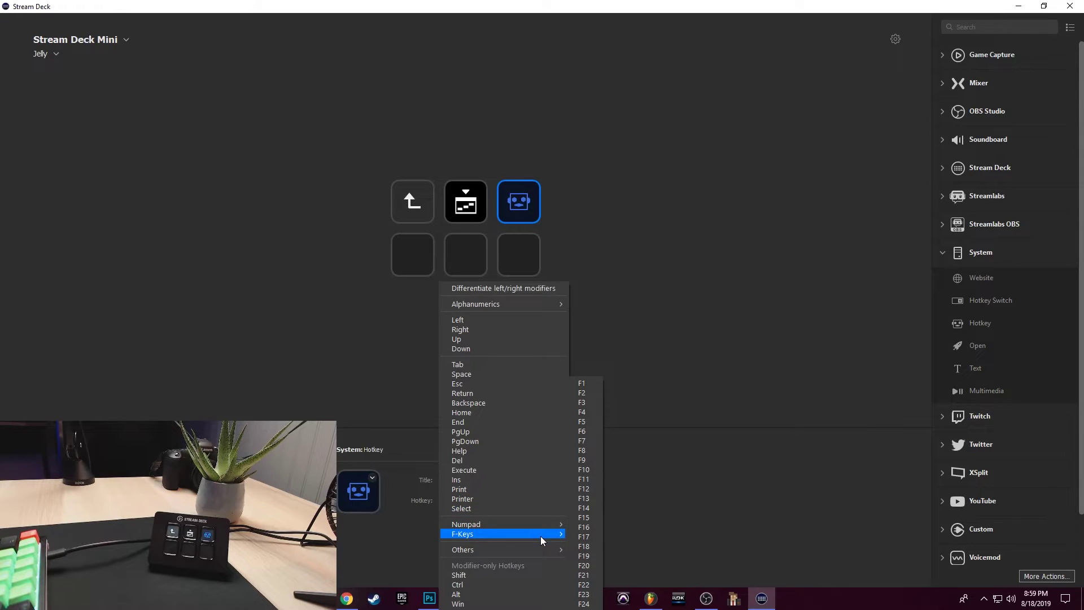
{"action": "left_click", "coordinate": [582, 441]}
{"action": "left_click", "coordinate": [427, 477]}
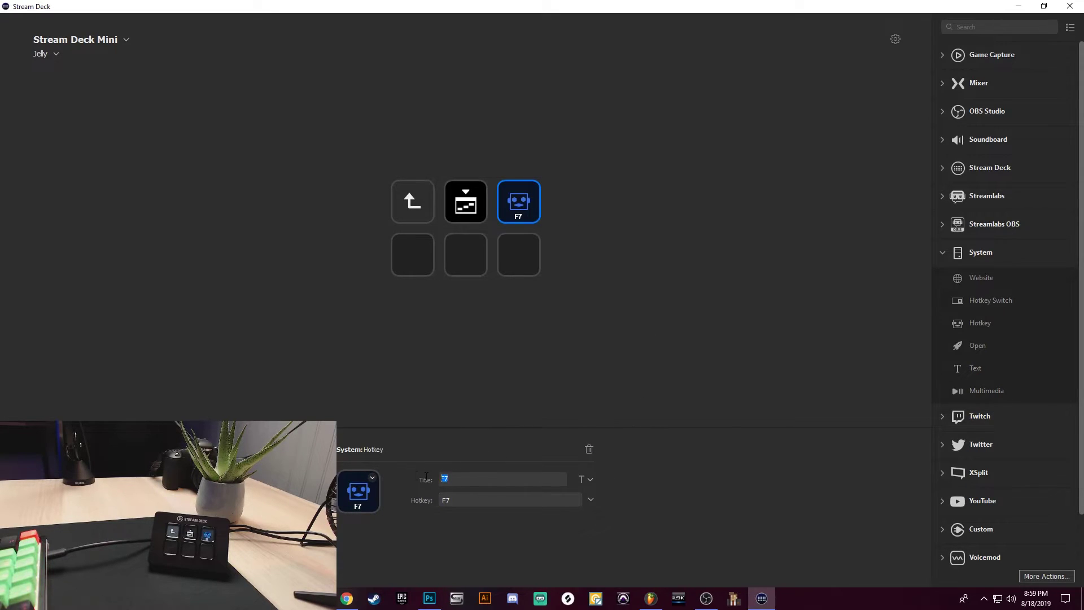
{"action": "key", "text": "BackSpace"}
Use the PianoRoll image as the F7 key's icon and add a Hotkey action to the bottom-left key
{"action": "left_click", "coordinate": [374, 475]}
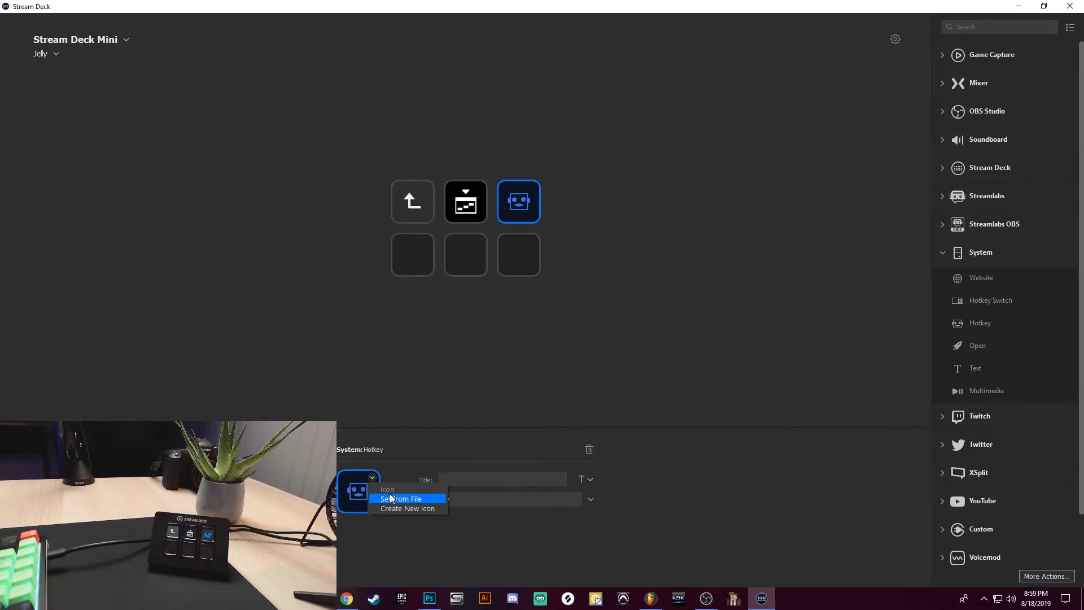
{"action": "left_click", "coordinate": [391, 498]}
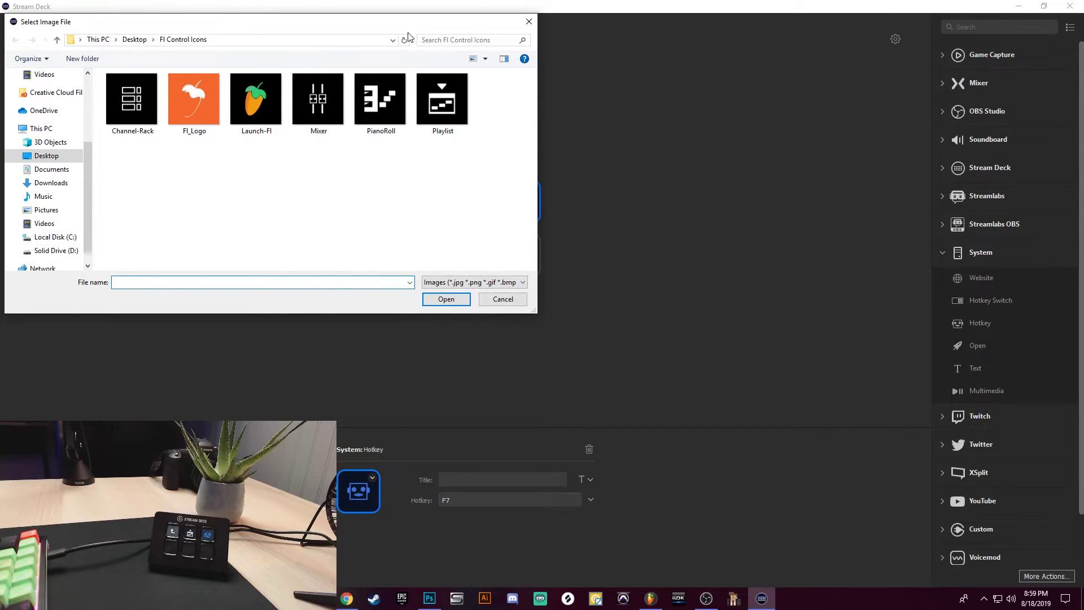
{"action": "left_click_drag", "start_coordinate": [409, 33], "coordinate": [789, 146]}
{"action": "double_click", "coordinate": [768, 233]}
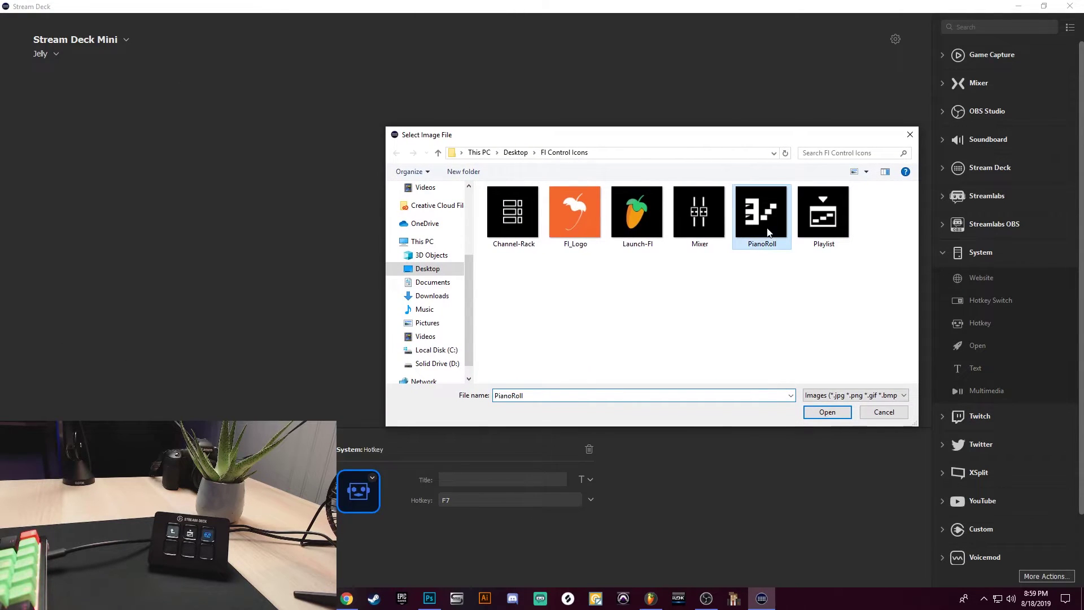
{"action": "left_click_drag", "start_coordinate": [987, 332], "coordinate": [421, 251]}
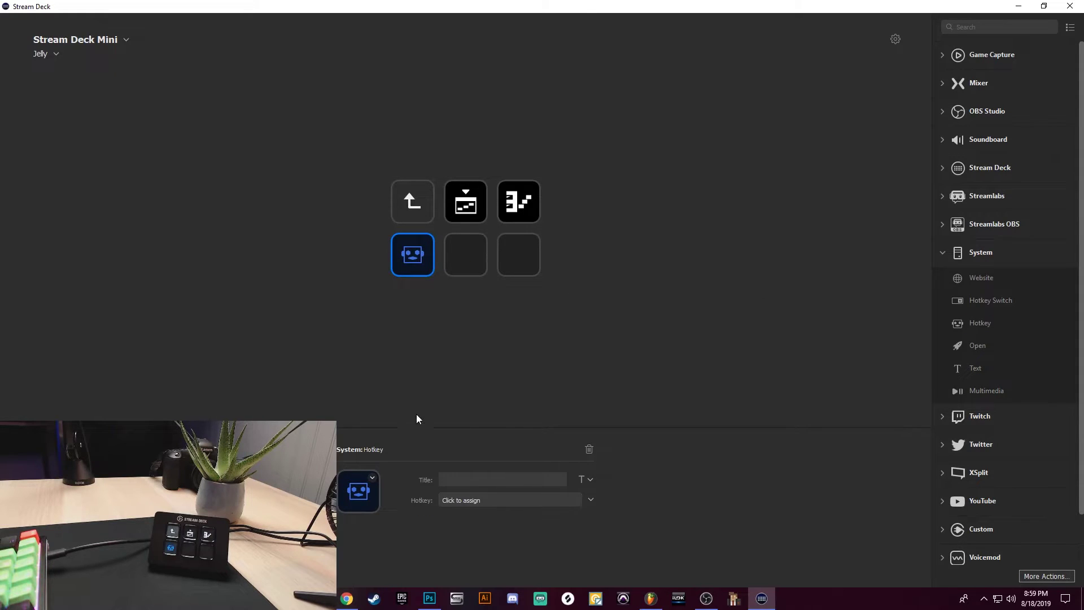
{"action": "left_click", "coordinate": [651, 591]}
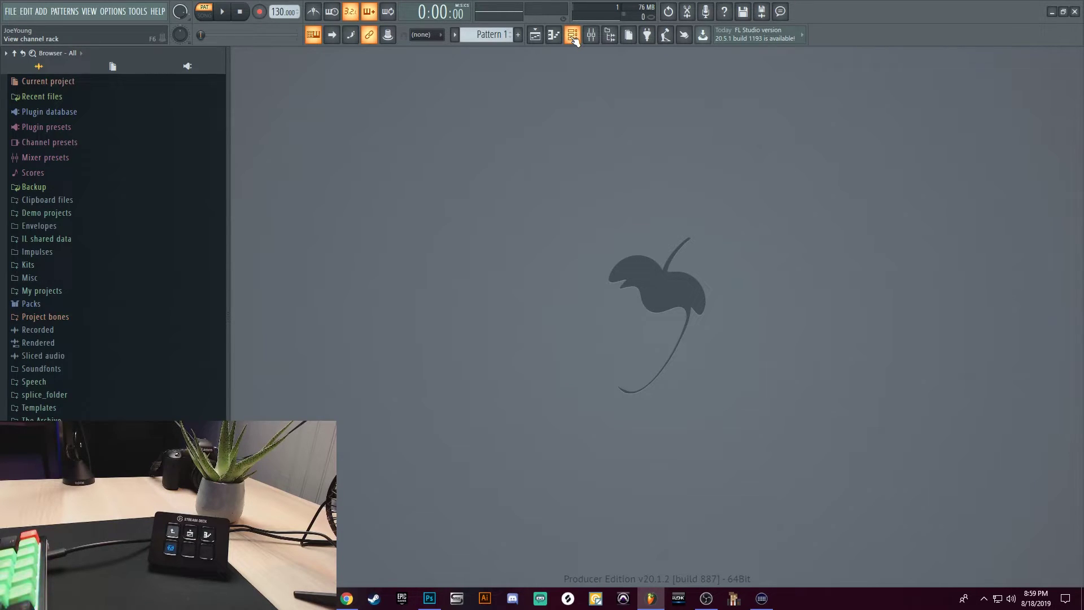
{"action": "key", "text": "alt+Tab"}
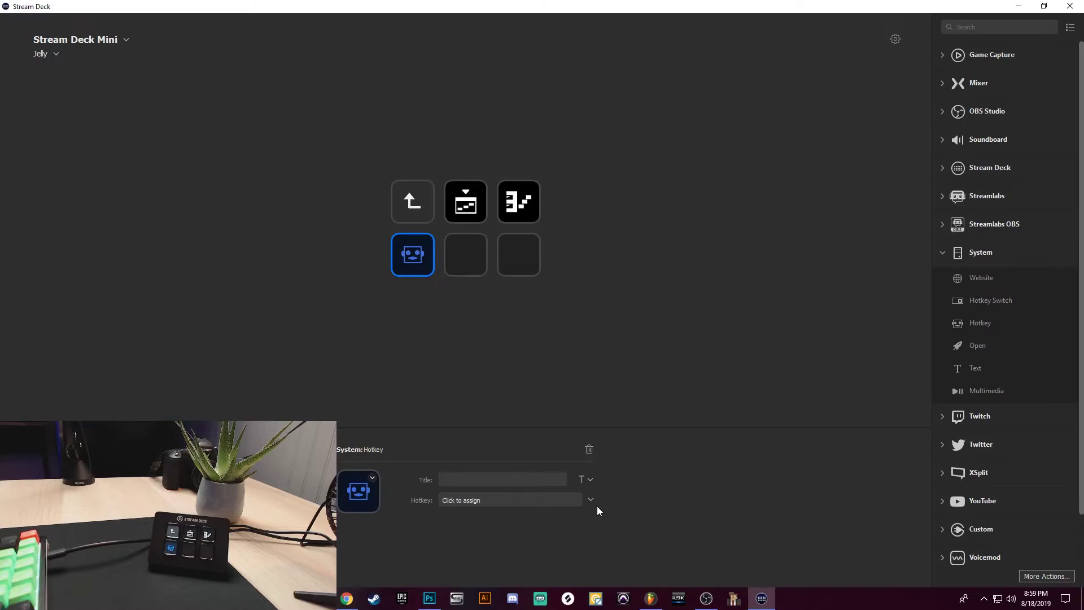
{"action": "left_click", "coordinate": [590, 501]}
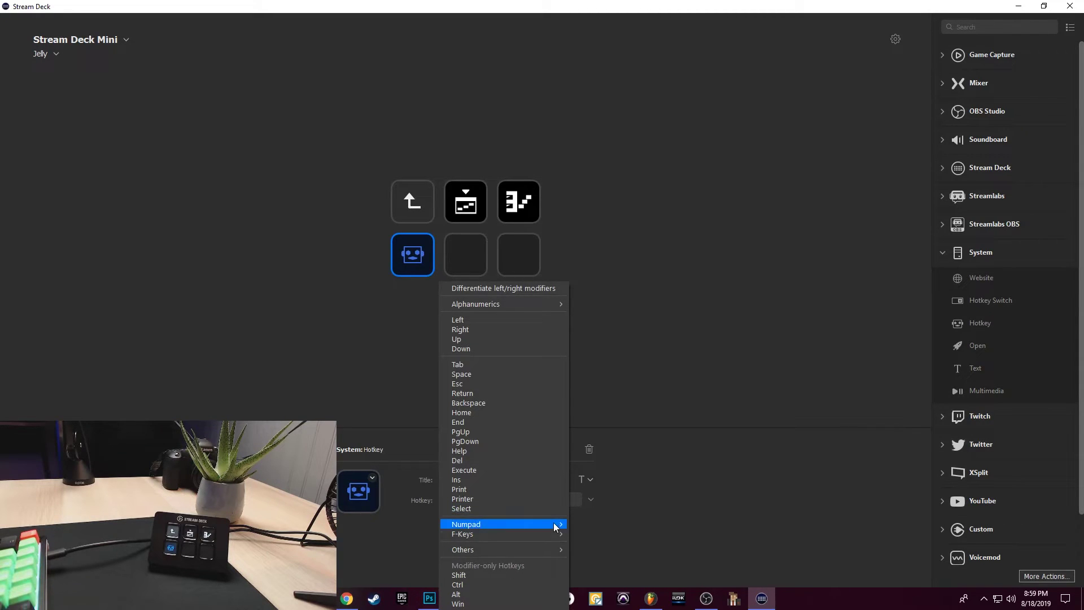
{"action": "mouse_move", "coordinate": [552, 533]}
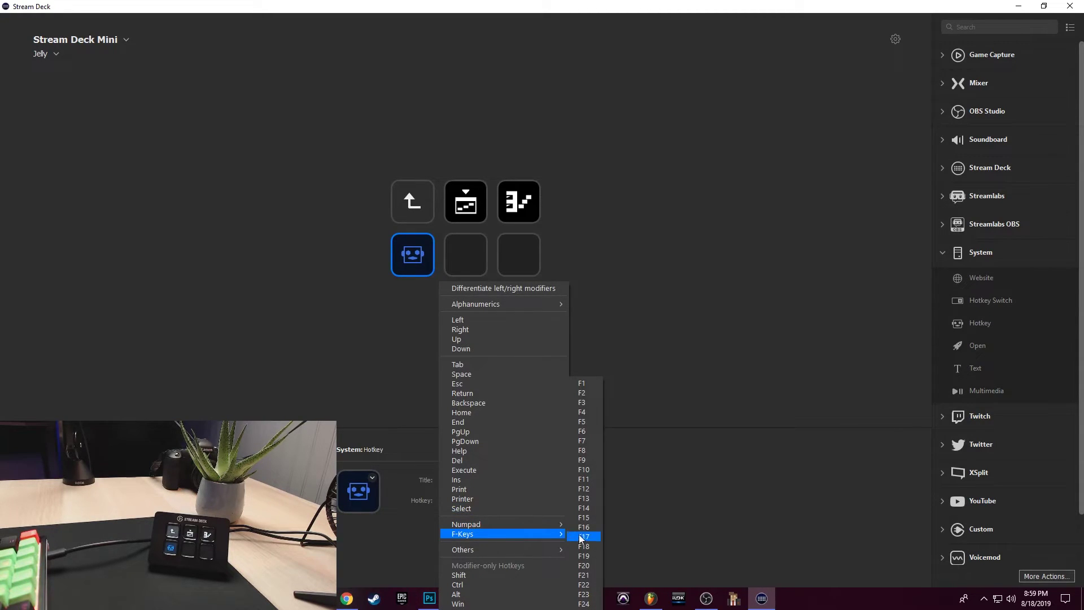
{"action": "left_click", "coordinate": [590, 433]}
{"action": "double_click", "coordinate": [444, 479]}
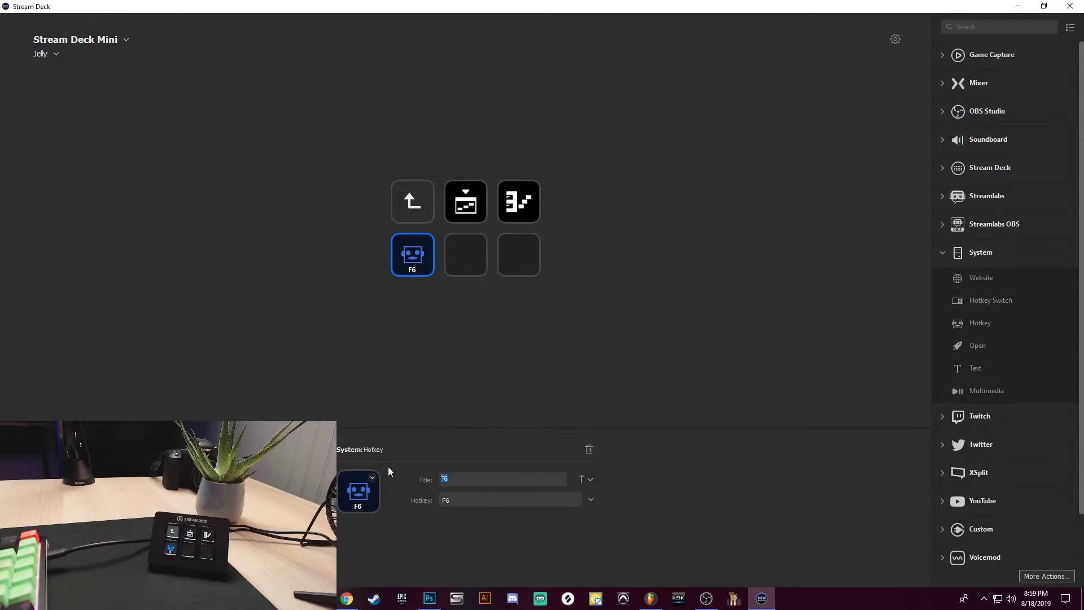
{"action": "key", "text": "BackSpace"}
Use the Channel-Rack image as the F6 key's icon
{"action": "left_click", "coordinate": [372, 477]}
{"action": "left_click", "coordinate": [395, 497]}
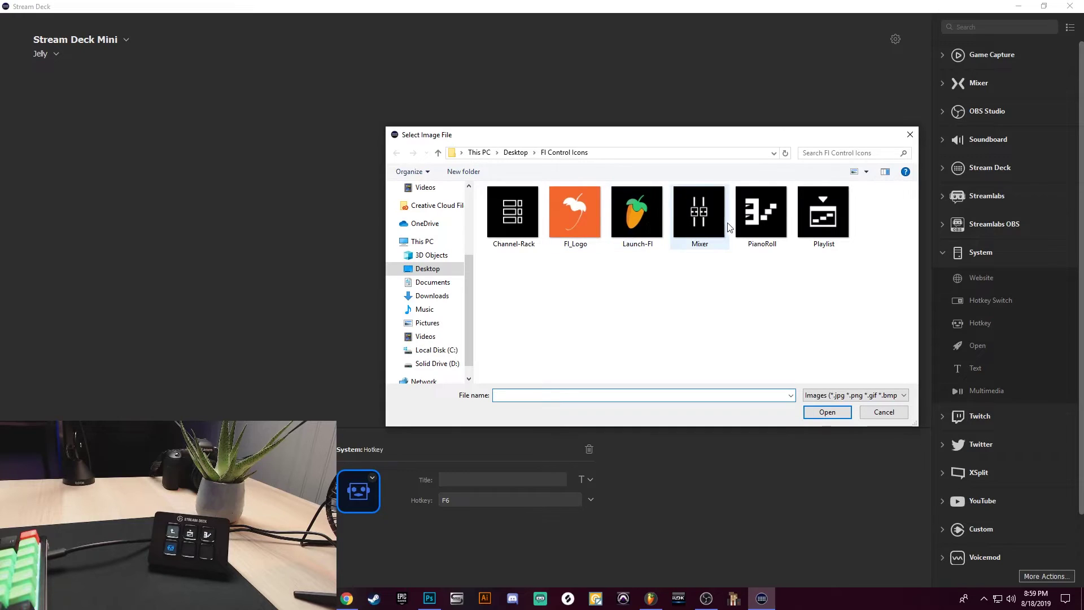
{"action": "double_click", "coordinate": [521, 226]}
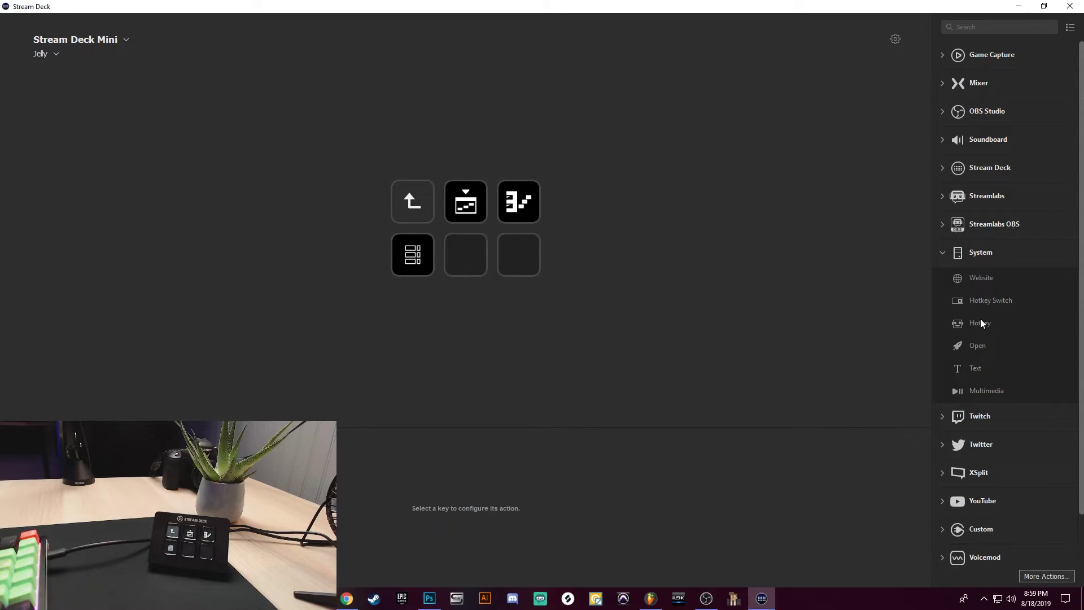
Add a Hotkey action to the bottom-middle key, set it to F9, and clear its title
{"action": "left_click_drag", "start_coordinate": [981, 323], "coordinate": [479, 257]}
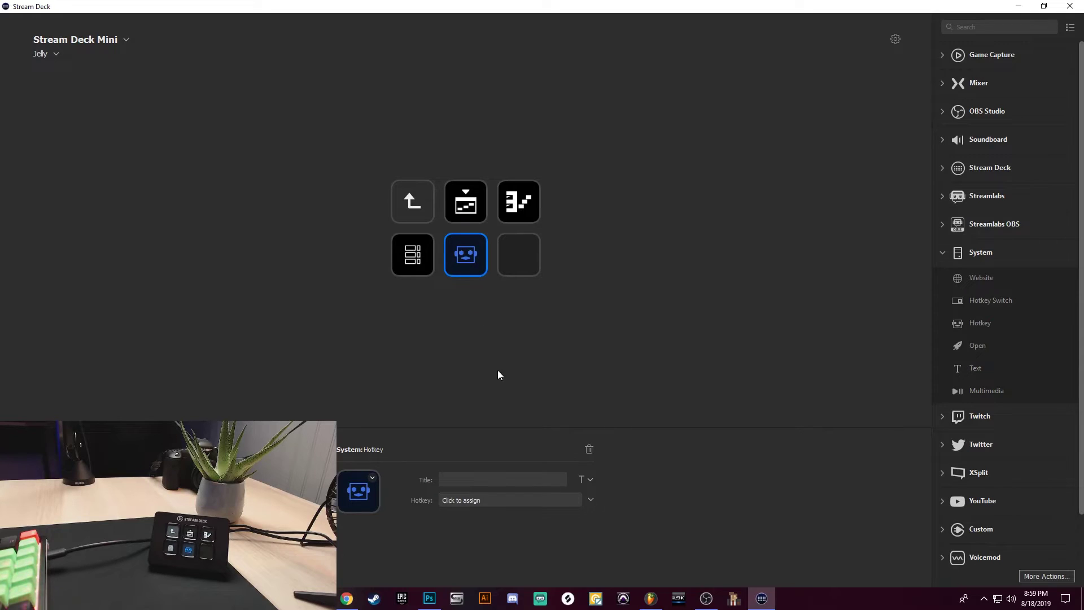
{"action": "left_click", "coordinate": [651, 598]}
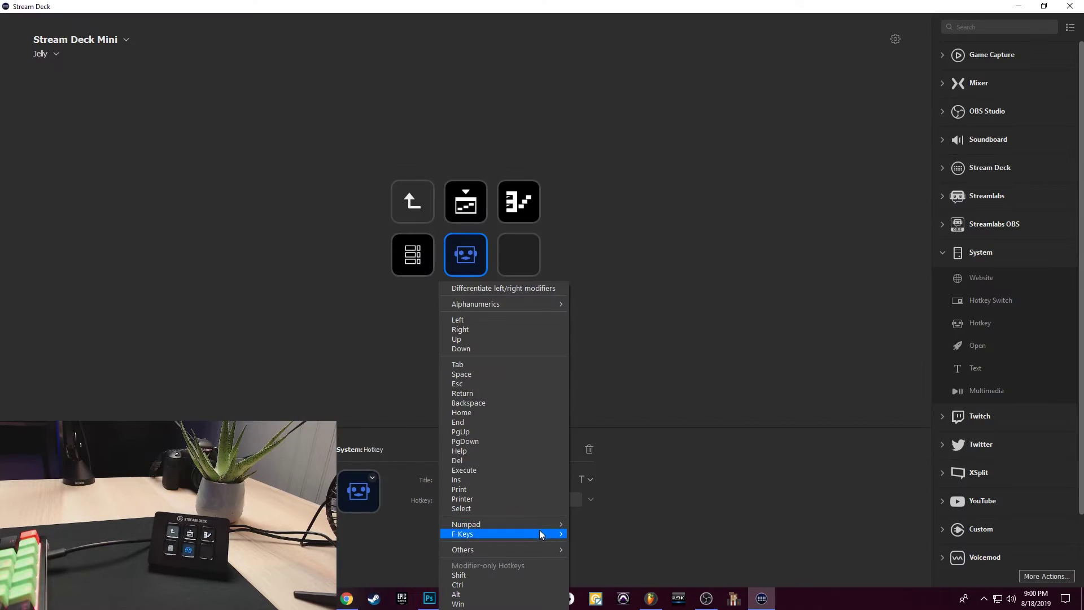
{"action": "mouse_move", "coordinate": [556, 534]}
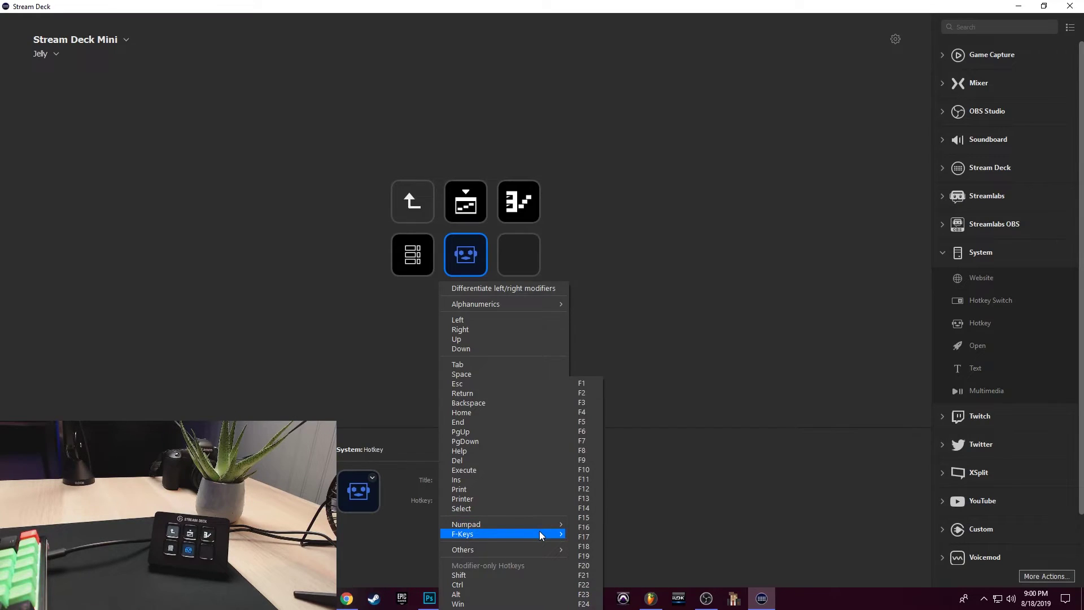
{"action": "left_click", "coordinate": [593, 461]}
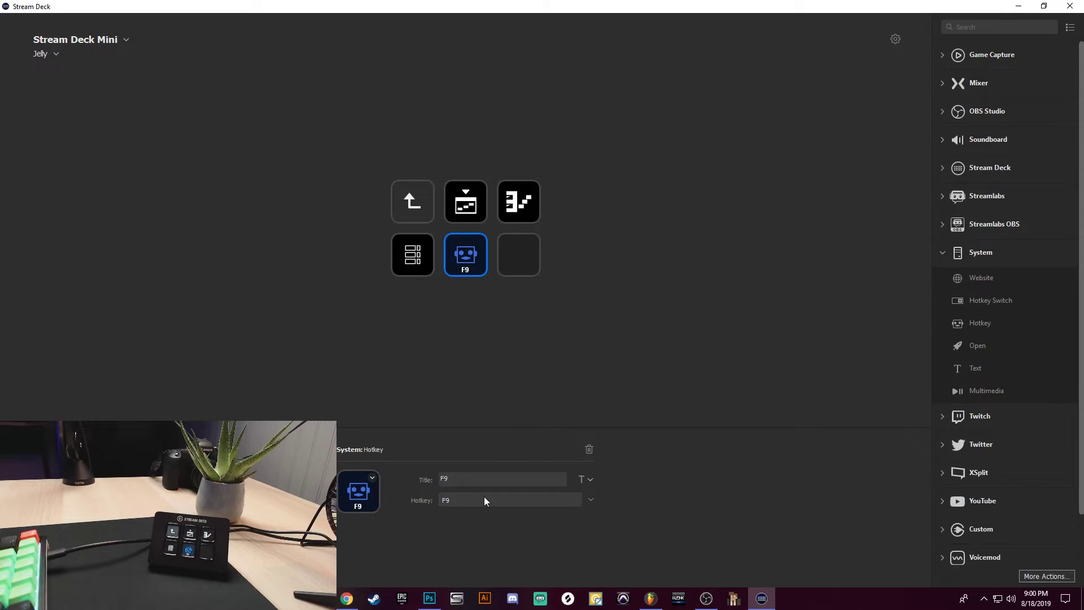
{"action": "key", "text": "BackSpace"}
Use the Mixer image as the F9 key's icon
{"action": "left_click", "coordinate": [372, 478]}
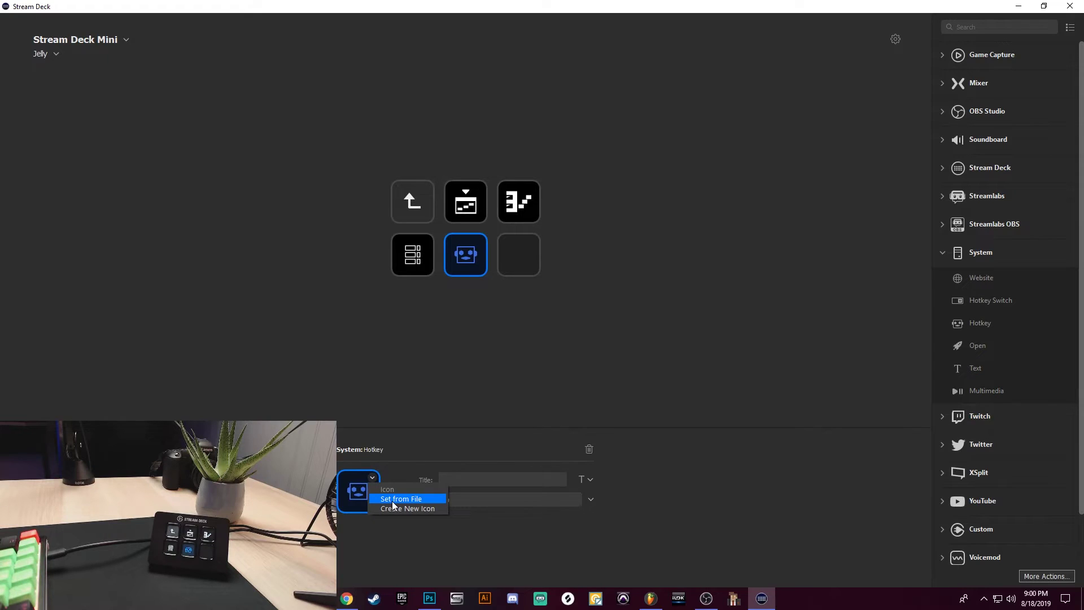
{"action": "left_click", "coordinate": [394, 500]}
{"action": "double_click", "coordinate": [671, 168]}
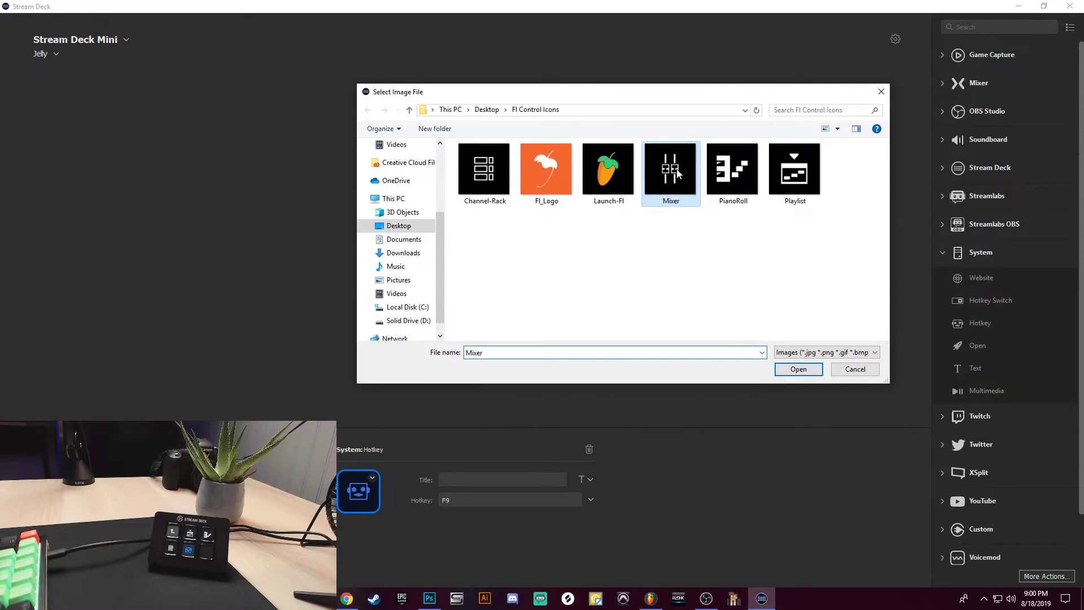
{"action": "left_click", "coordinate": [541, 404]}
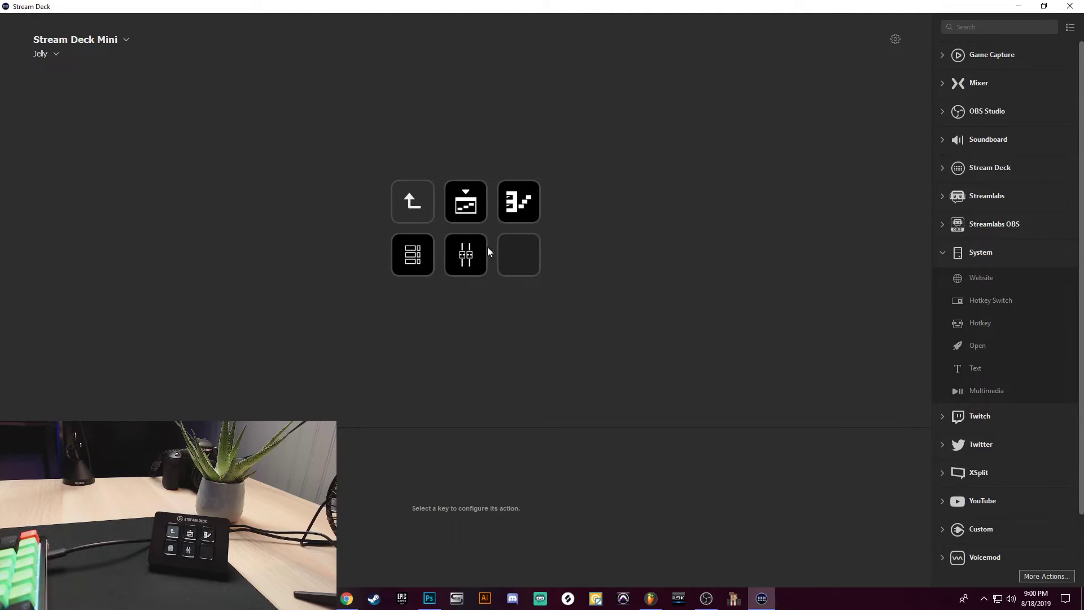
Rearrange keys: Mixer to bottom-right, Channel-Rack to bottom-middle, PianoRoll to bottom-left
{"action": "left_click_drag", "start_coordinate": [482, 253], "coordinate": [515, 258]}
{"action": "mouse_move", "coordinate": [429, 259]}
{"action": "left_mouse_down"}
{"action": "mouse_move", "coordinate": [479, 256]}
{"action": "mouse_move", "coordinate": [412, 254]}
{"action": "left_mouse_up"}
{"action": "left_click_drag", "start_coordinate": [466, 202], "coordinate": [520, 206]}
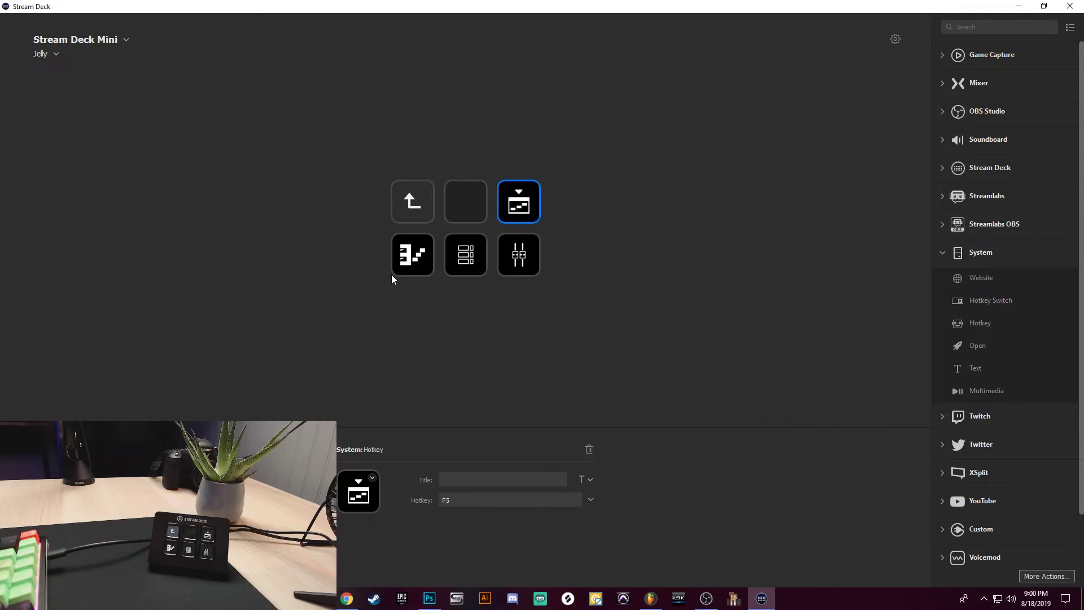
{"action": "left_click", "coordinate": [646, 260]}
{"action": "left_click", "coordinate": [470, 212]}
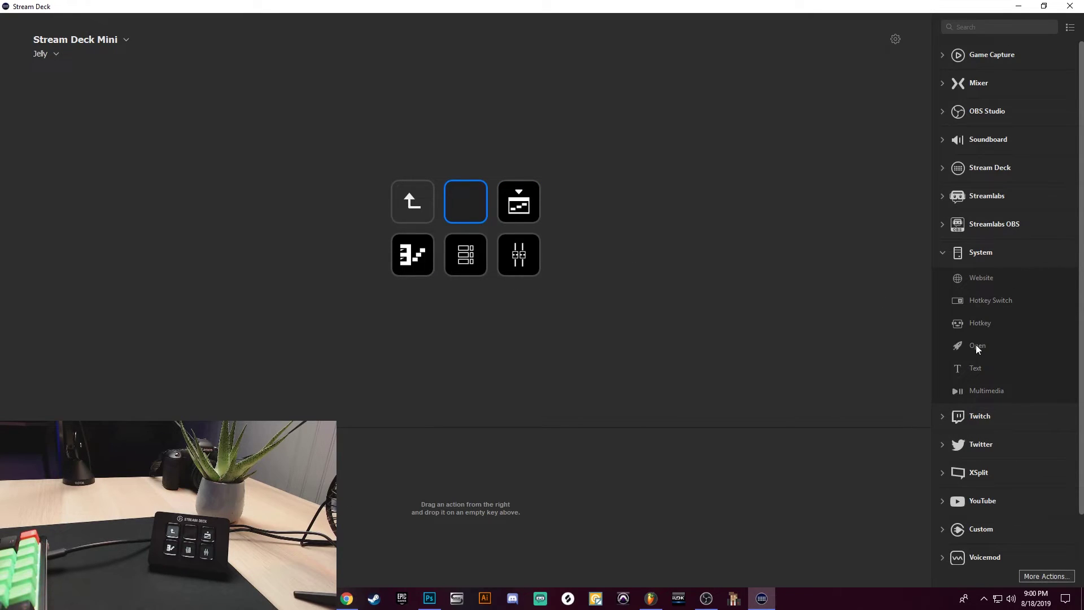
Make the empty key an Open action launching FL64.exe, with no title
{"action": "left_click_drag", "start_coordinate": [976, 345], "coordinate": [469, 199]}
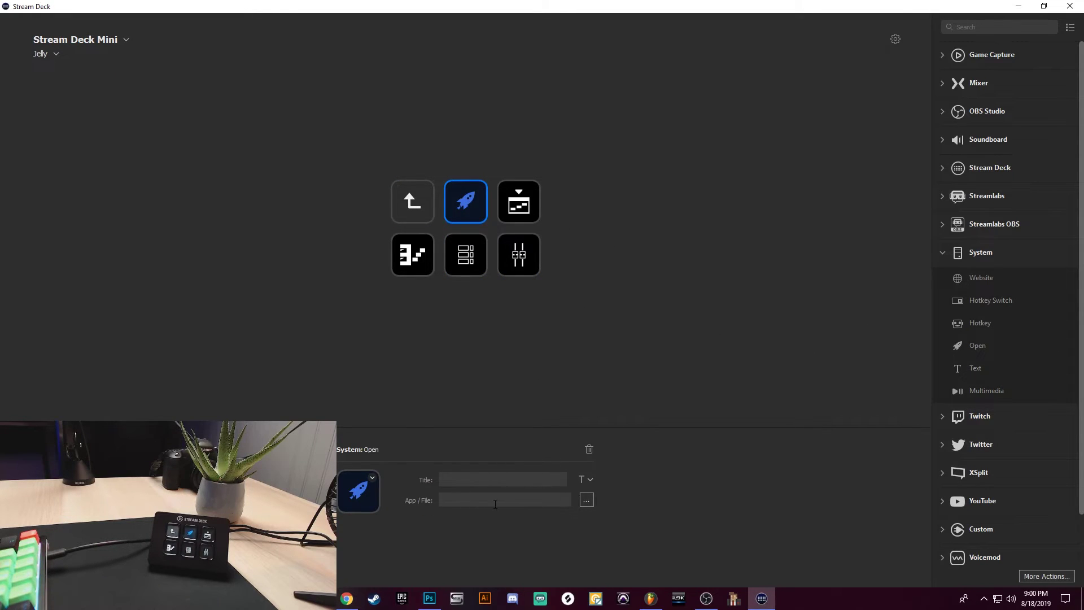
{"action": "left_click", "coordinate": [586, 500]}
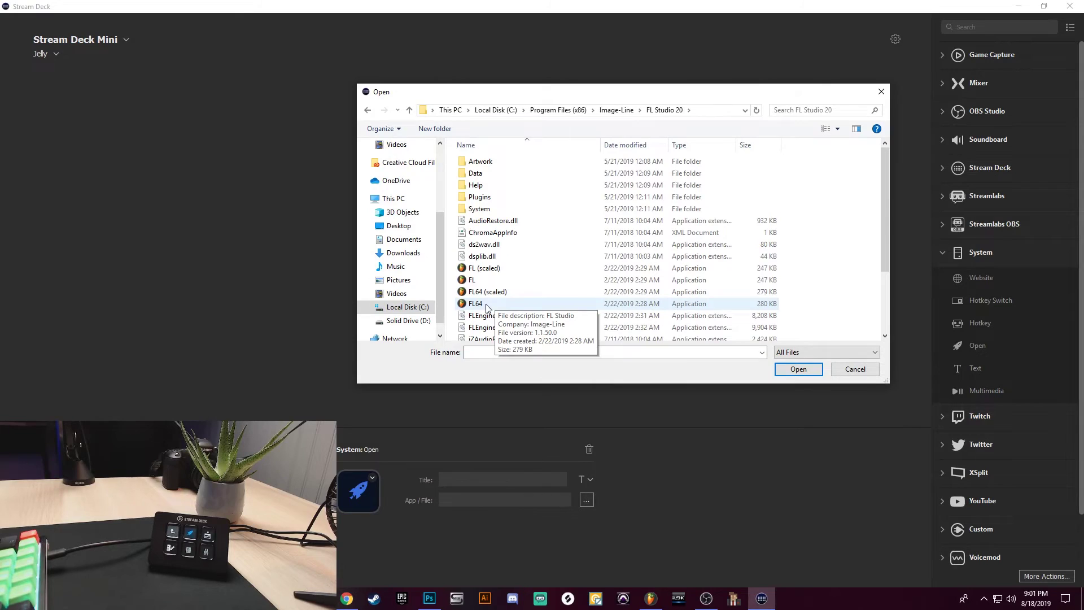
{"action": "double_click", "coordinate": [485, 304]}
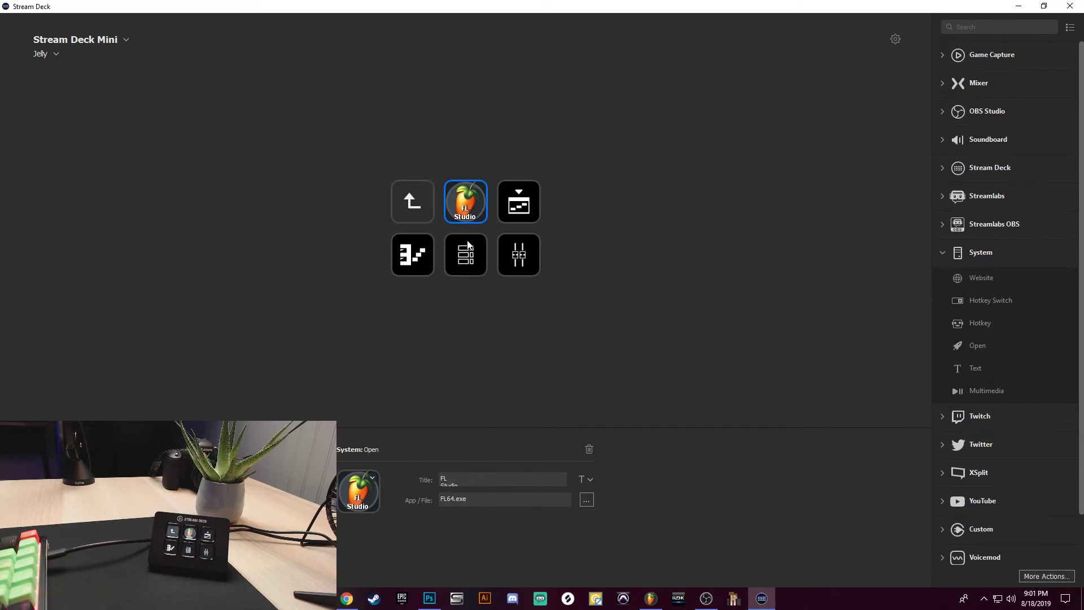
{"action": "left_click_drag", "start_coordinate": [435, 478], "coordinate": [595, 517]}
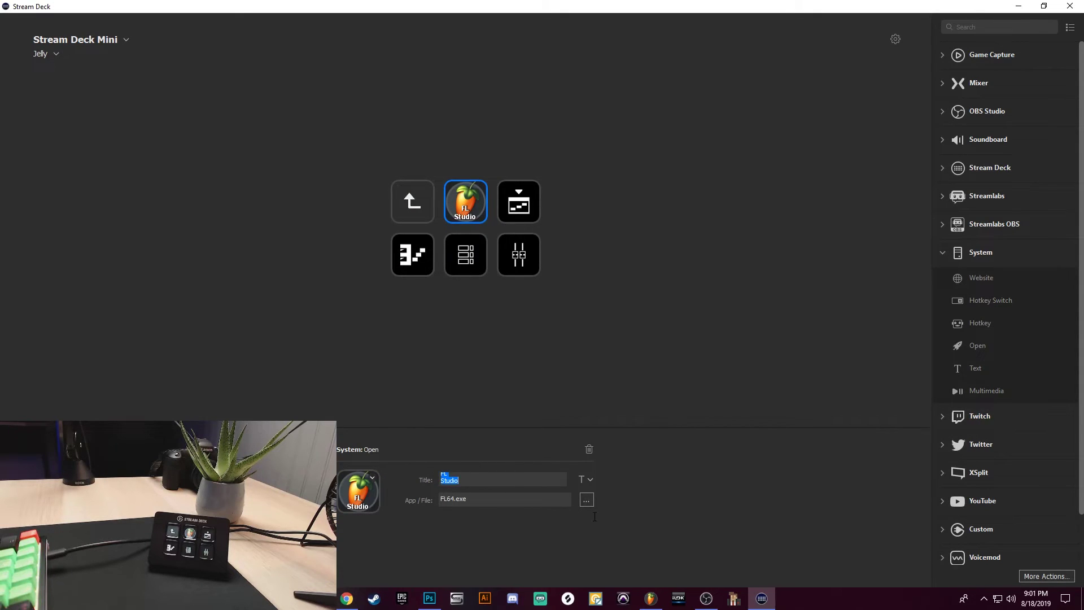
{"action": "key", "text": "BackSpace"}
Set the launch key's icon to the FL Studio fruit image
{"action": "left_click", "coordinate": [374, 479]}
{"action": "left_click", "coordinate": [392, 493]}
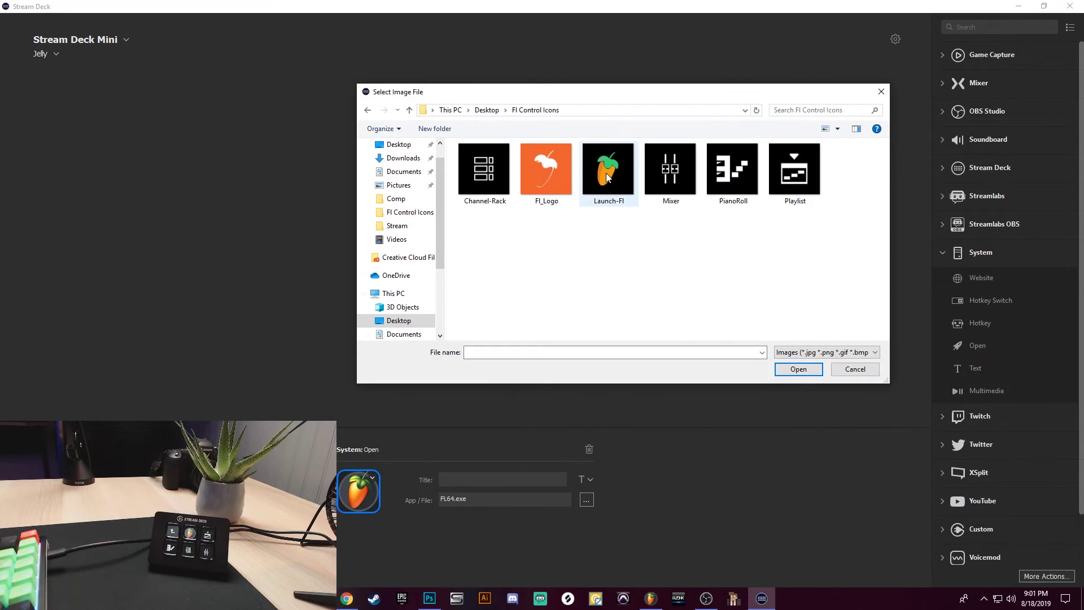
{"action": "double_click", "coordinate": [606, 173]}
{"action": "left_click", "coordinate": [612, 271]}
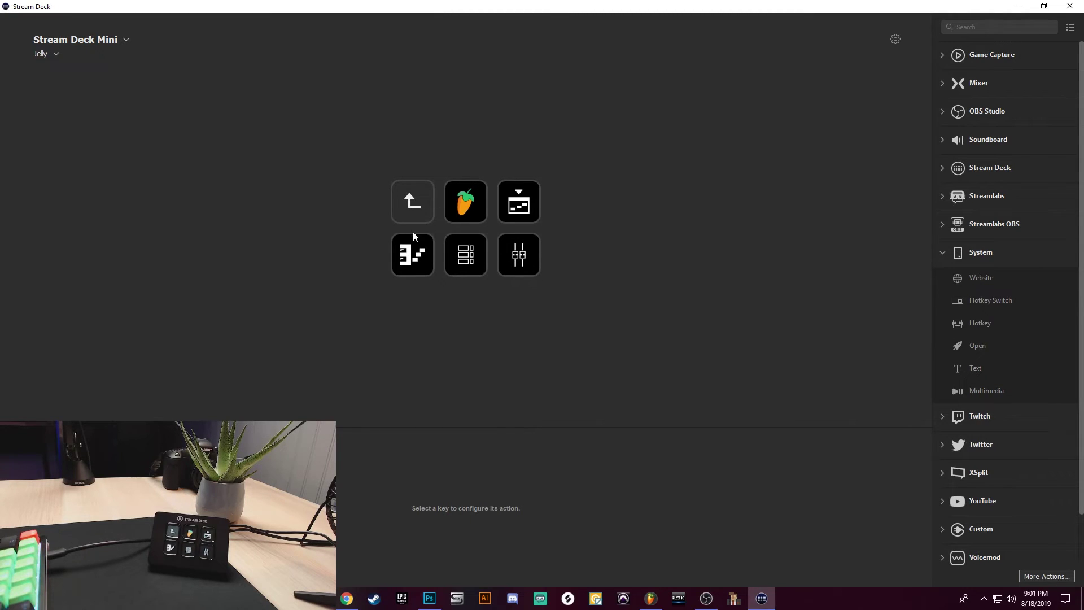
Go back to the parent page, re-enter the FL folder, return up, then minimize Stream Deck
{"action": "left_click", "coordinate": [405, 199]}
{"action": "double_click", "coordinate": [415, 205]}
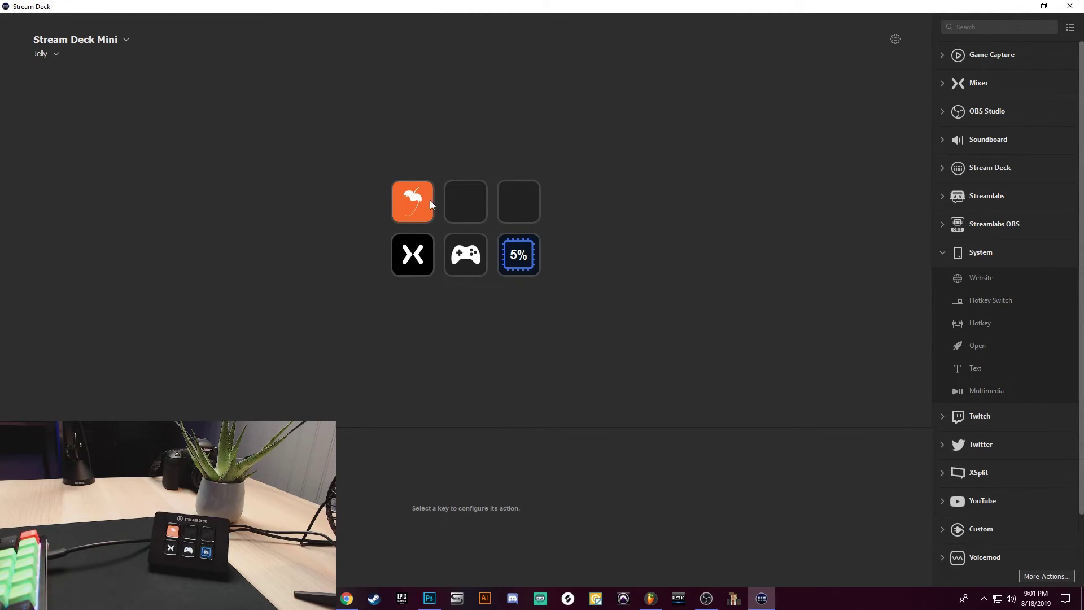
{"action": "left_click", "coordinate": [418, 202]}
{"action": "double_click", "coordinate": [418, 202]}
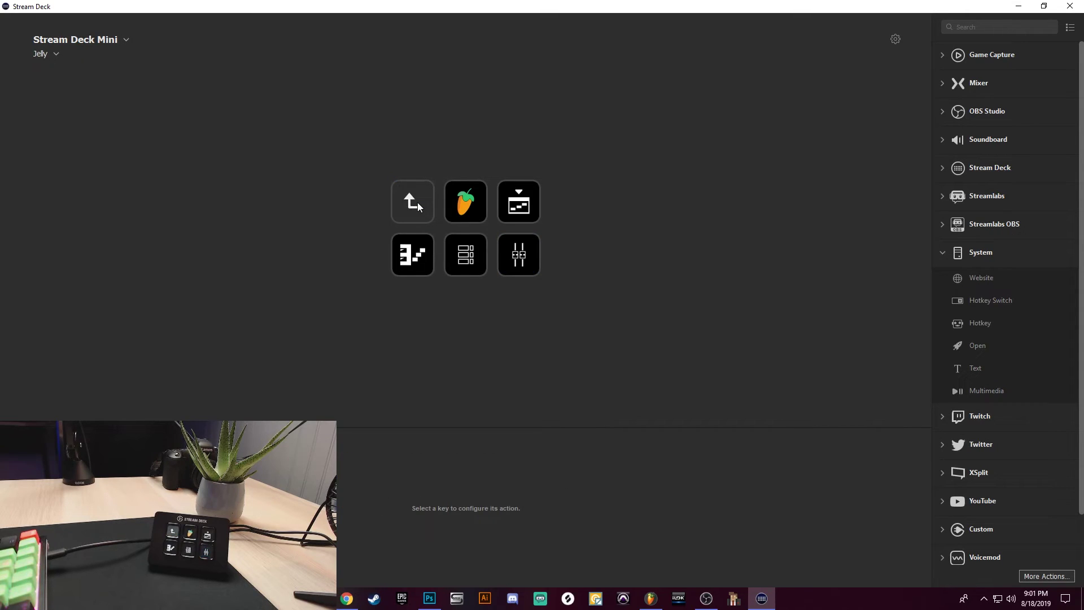
{"action": "double_click", "coordinate": [418, 202]}
{"action": "left_click", "coordinate": [1019, 7]}
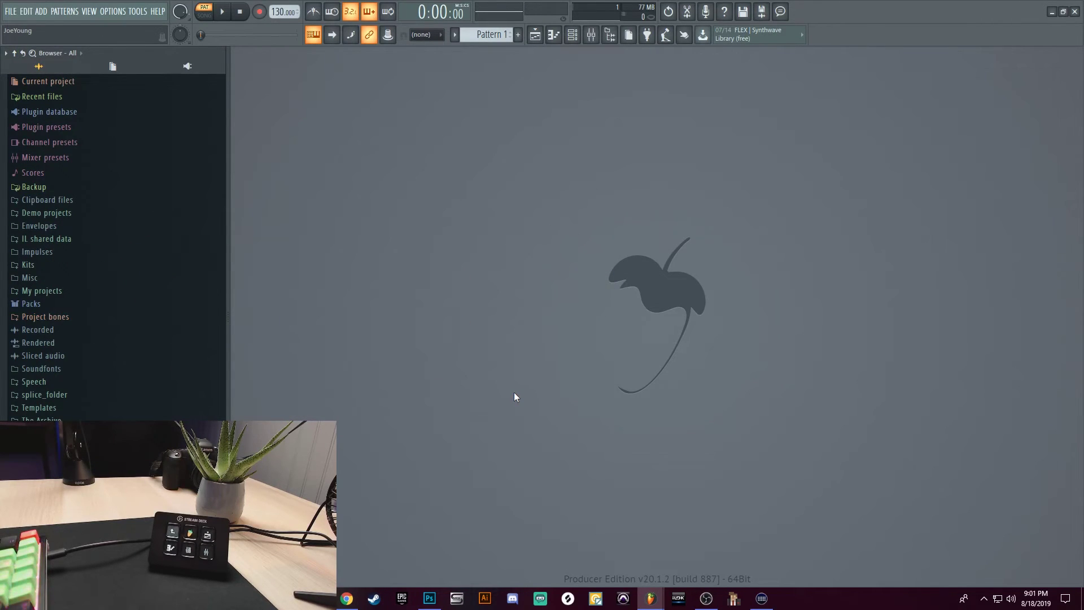
Test the F5, F7, F6 and F9 hotkeys in FL Studio, then open HELP > Help index
{"action": "key", "text": "F5"}
{"action": "key", "text": "F5"}
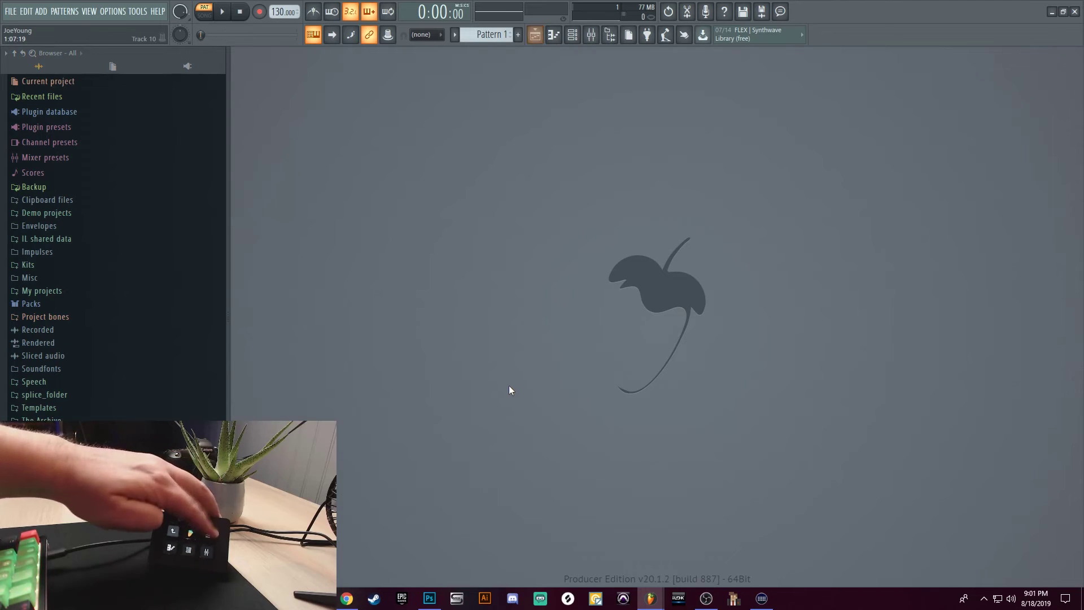
{"action": "key", "text": "F7"}
{"action": "key", "text": "F7"}
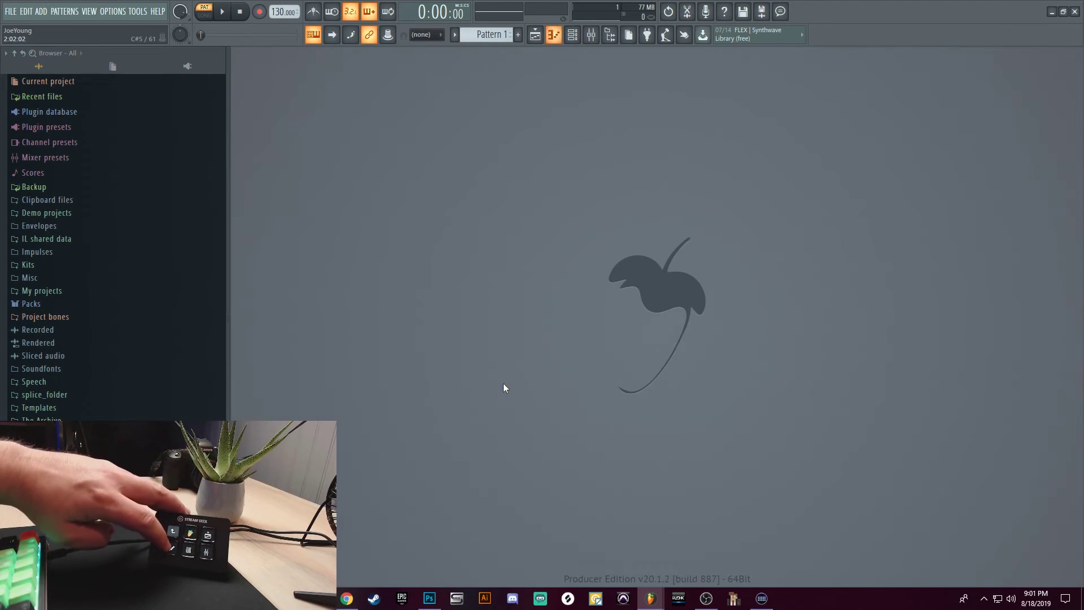
{"action": "key", "text": "F6"}
{"action": "key", "text": "F6"}
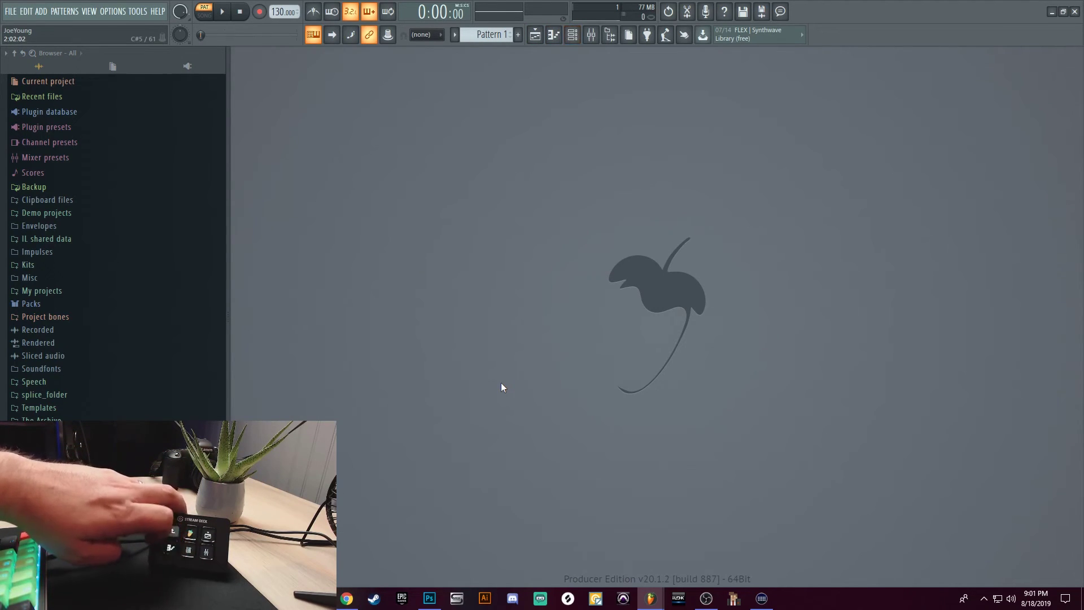
{"action": "key", "text": "F9"}
{"action": "key", "text": "F9"}
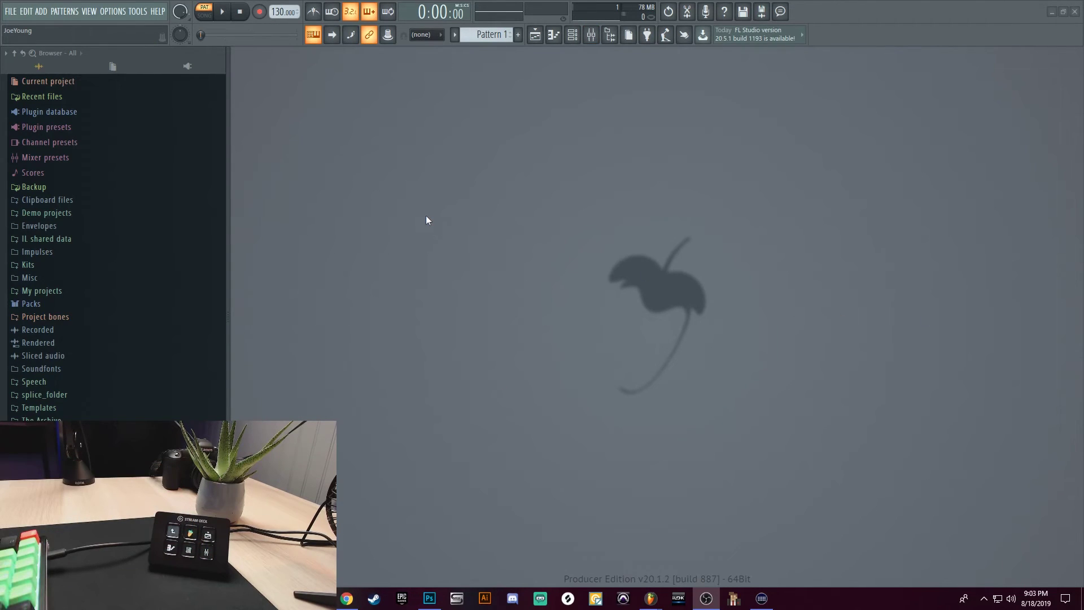
{"action": "left_click", "coordinate": [159, 12]}
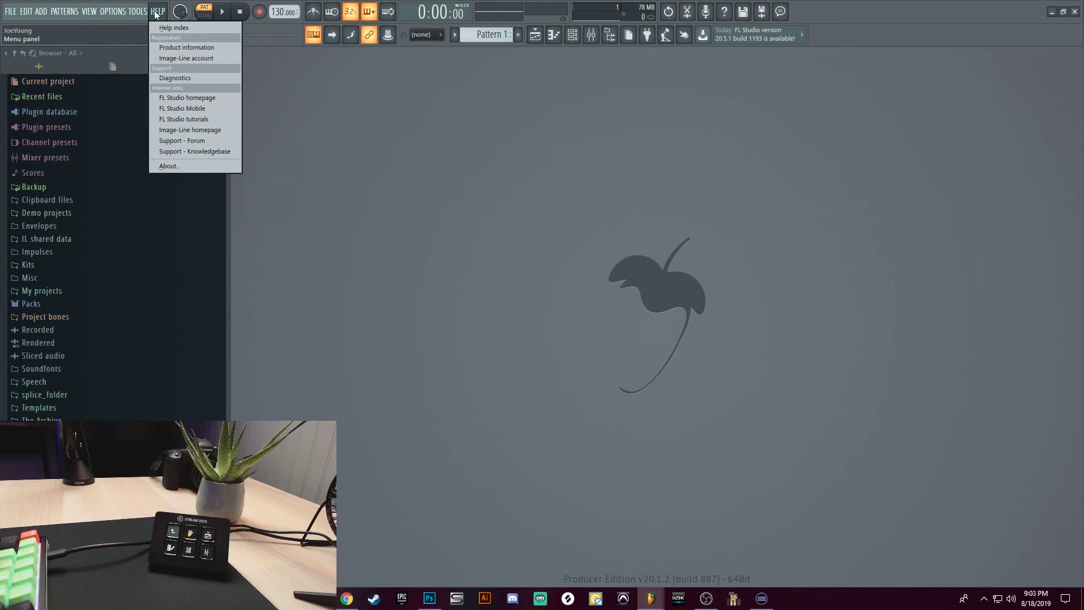
{"action": "left_click", "coordinate": [165, 29]}
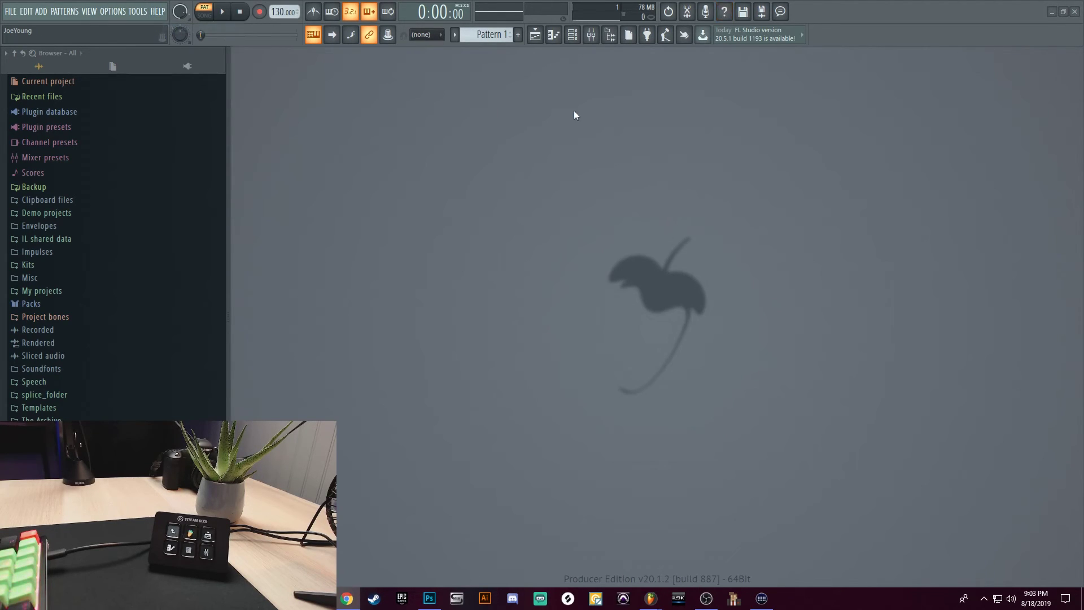
Search the FL Studio manual for 'shortcut' and scroll the Keyboard & Mouse Shortcuts page to the window shortcut tables
{"action": "type", "text": "s"}
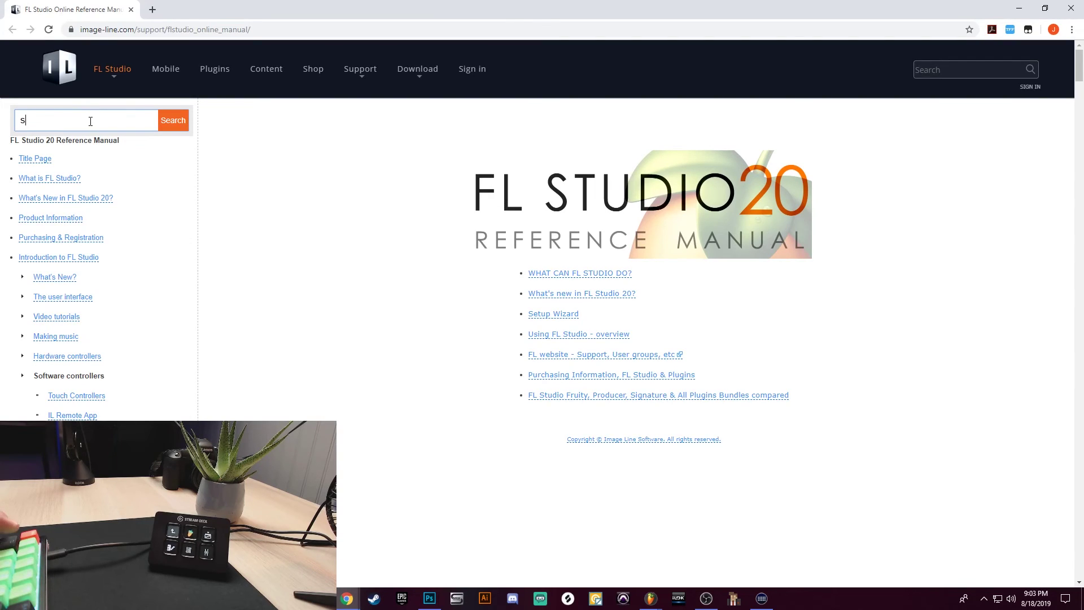
{"action": "type", "text": "hortcut"}
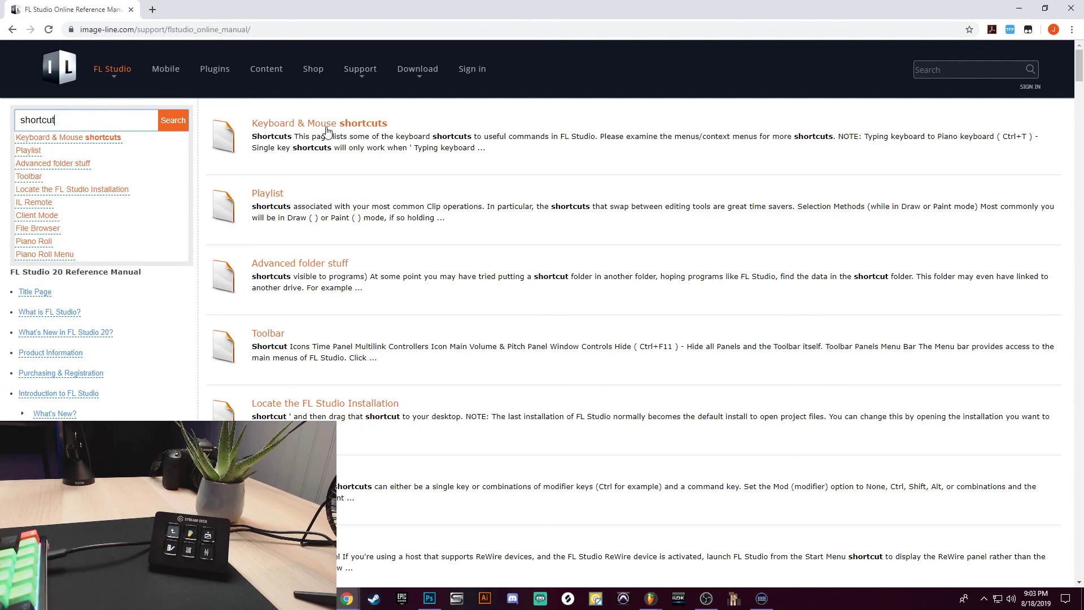
{"action": "left_click", "coordinate": [327, 127]}
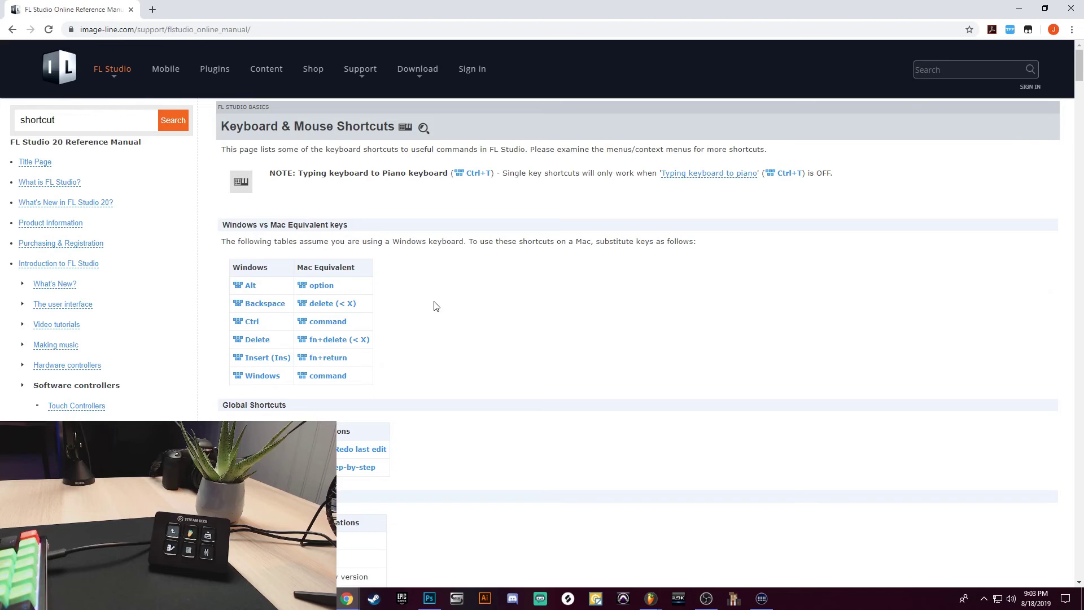
{"action": "scroll", "coordinate": [436, 305], "scroll_direction": "down", "scroll_amount": 5}
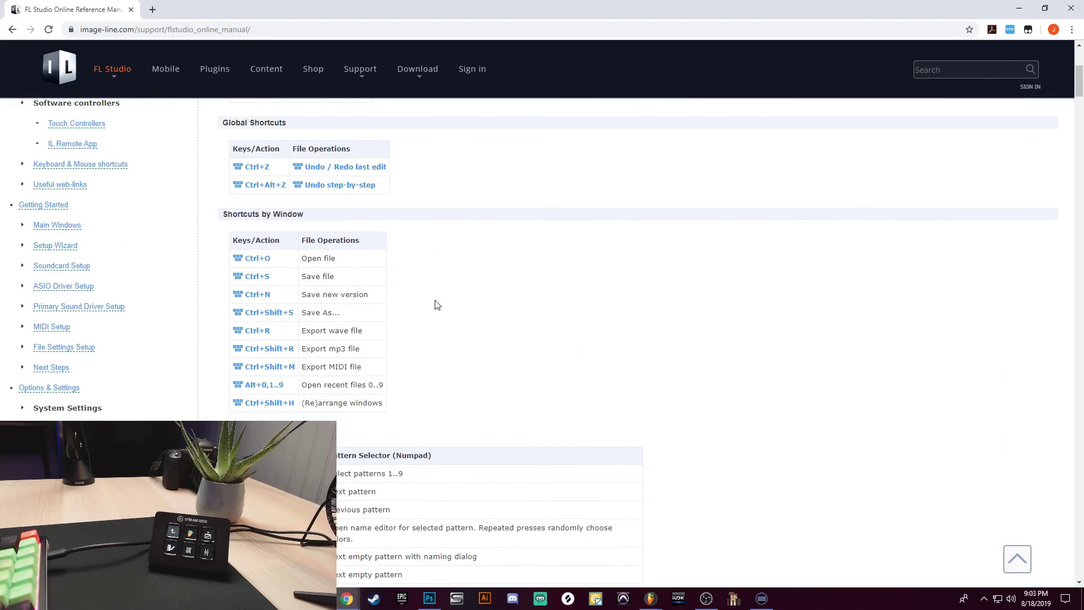
{"action": "scroll", "coordinate": [436, 306], "scroll_direction": "down", "scroll_amount": 4}
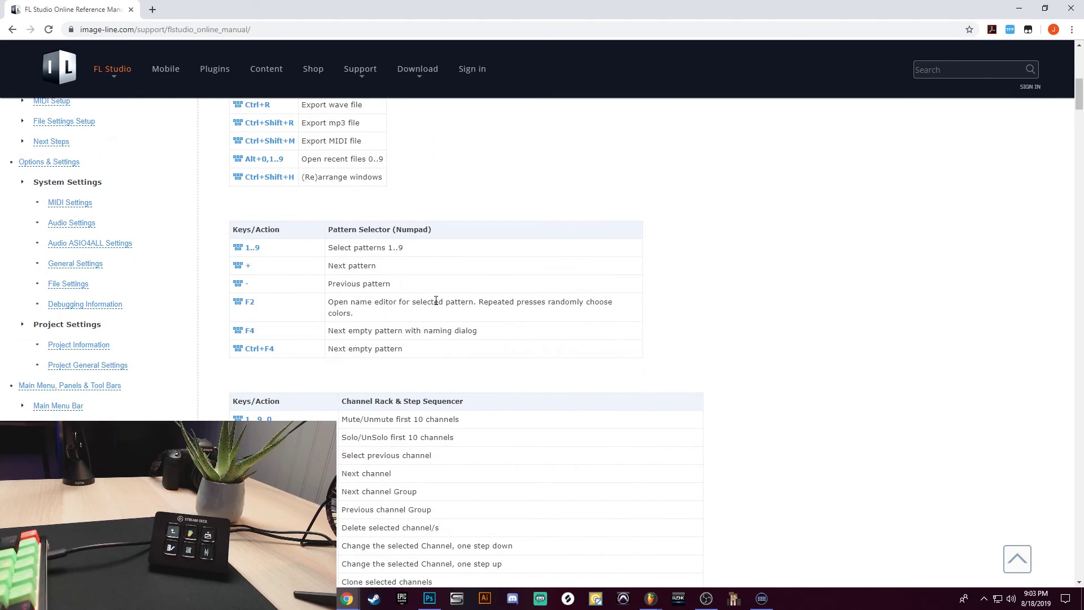